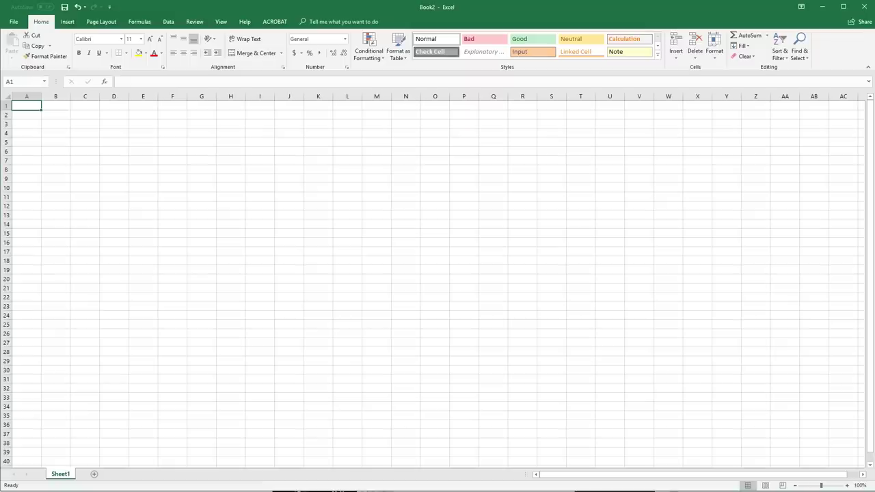
Type the list heading 'Shops' into cell J5
{"action": "left_click", "coordinate": [84, 151]}
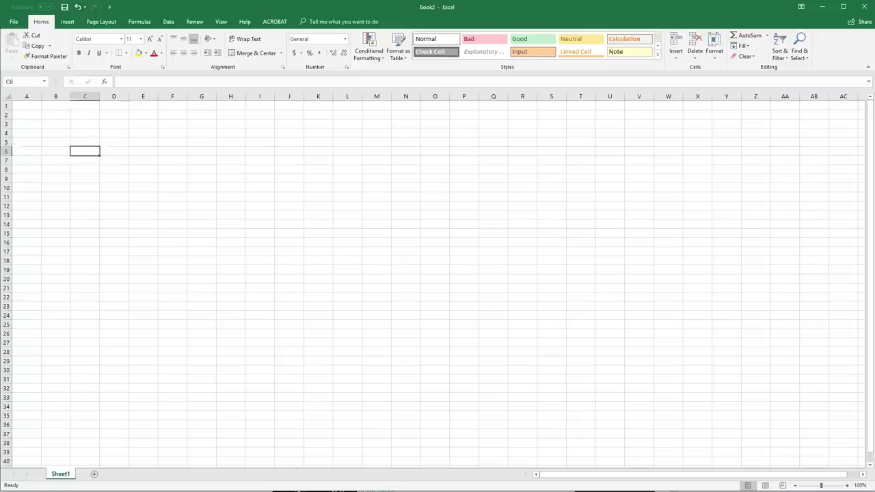
{"action": "left_click", "coordinate": [113, 180]}
{"action": "left_click", "coordinate": [114, 132]}
{"action": "left_click", "coordinate": [114, 181]}
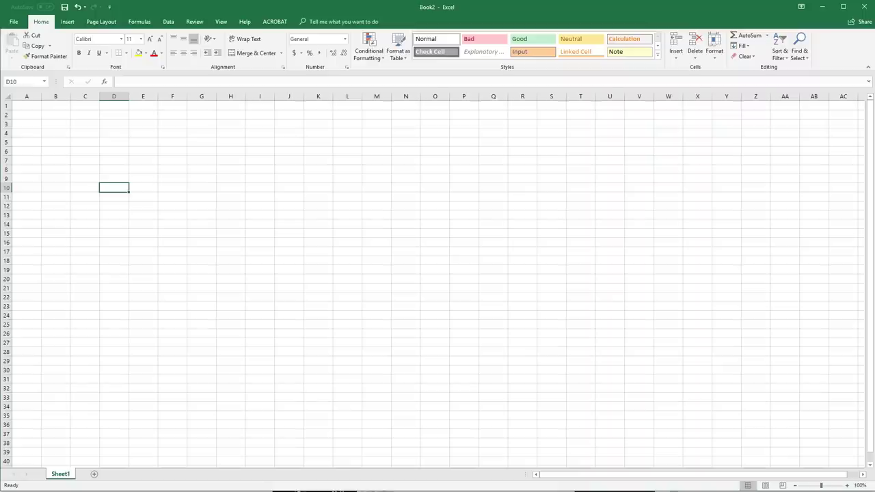
{"action": "left_click", "coordinate": [289, 142]}
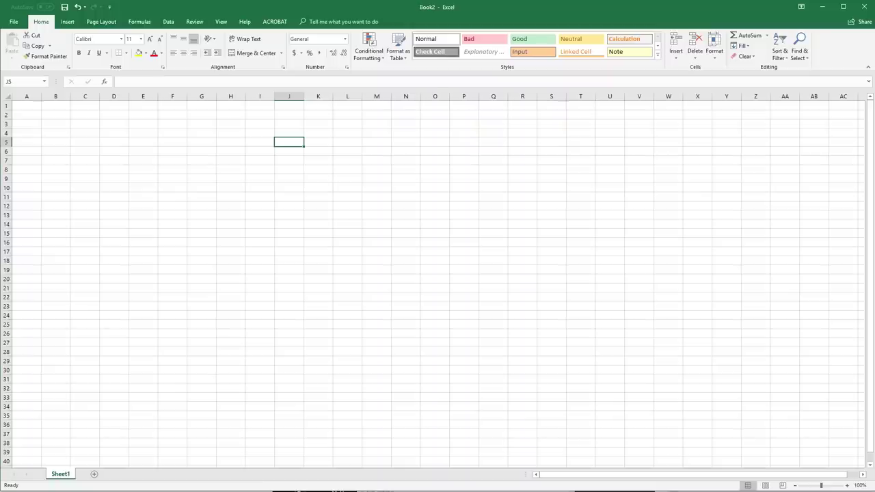
{"action": "type", "text": "Shops"}
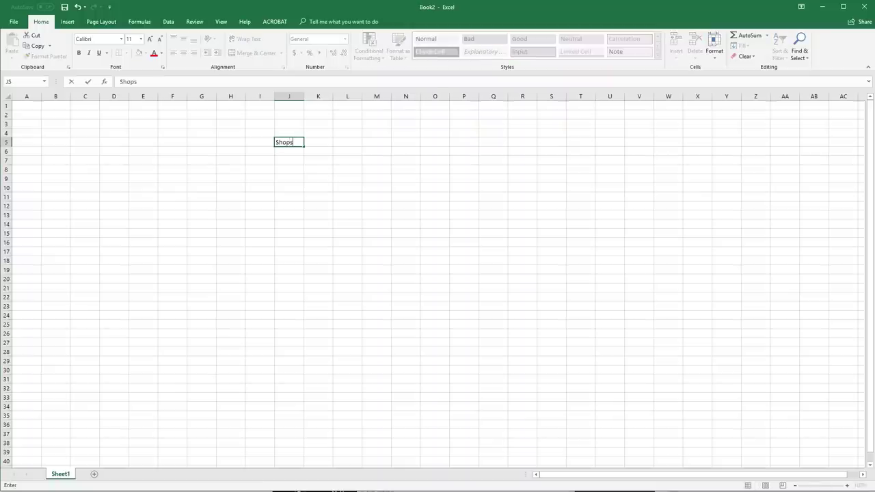
{"action": "key", "text": "Return"}
Enter 'Inn' in J6 beneath the Shops heading
{"action": "left_click", "coordinate": [289, 141]}
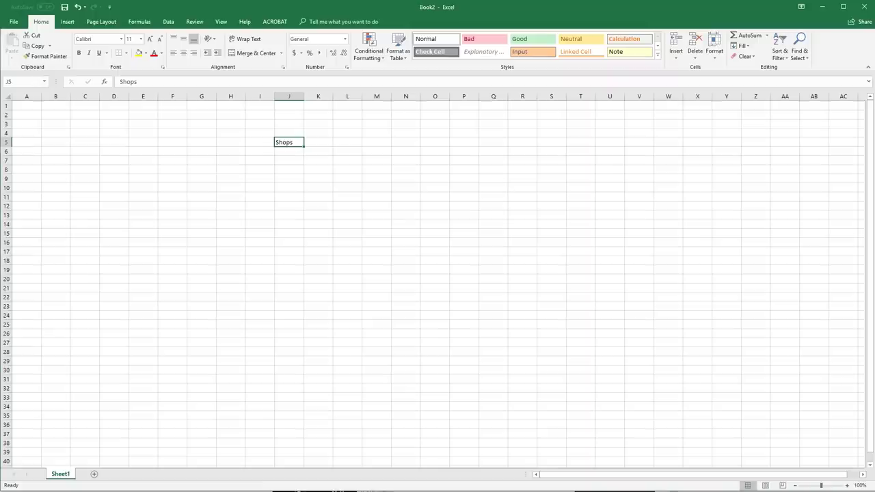
{"action": "key", "text": "Down"}
{"action": "key", "text": "Down"}
{"action": "key", "text": "Down"}
{"action": "key", "text": "Down"}
{"action": "key", "text": "Down"}
{"action": "key", "text": "Down"}
{"action": "key", "text": "Down"}
{"action": "key", "text": "Up"}
{"action": "key", "text": "Up"}
{"action": "key", "text": "Up"}
{"action": "key", "text": "Up"}
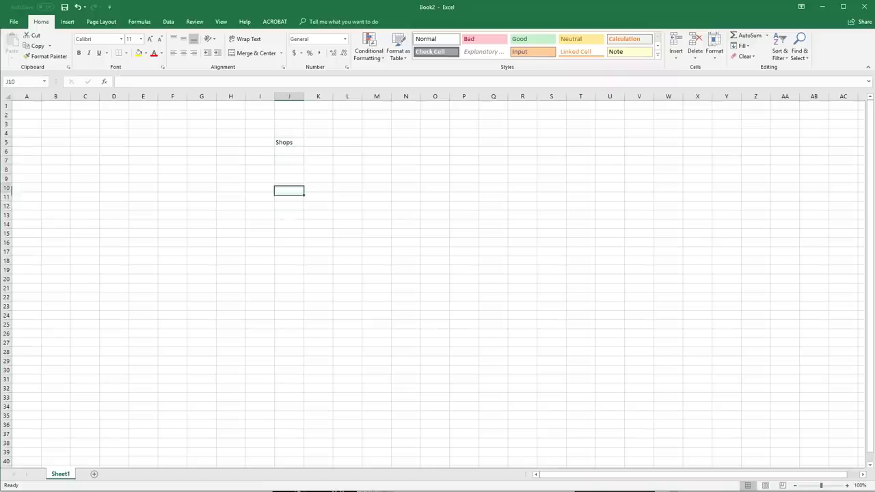
{"action": "key", "text": "Up"}
{"action": "key", "text": "Up"}
Apply the dark grey Check Cell style to the Shops heading in J5
{"action": "key", "text": "Up"}
{"action": "key", "text": "Left"}
{"action": "key", "text": "Right"}
{"action": "key", "text": "Down"}
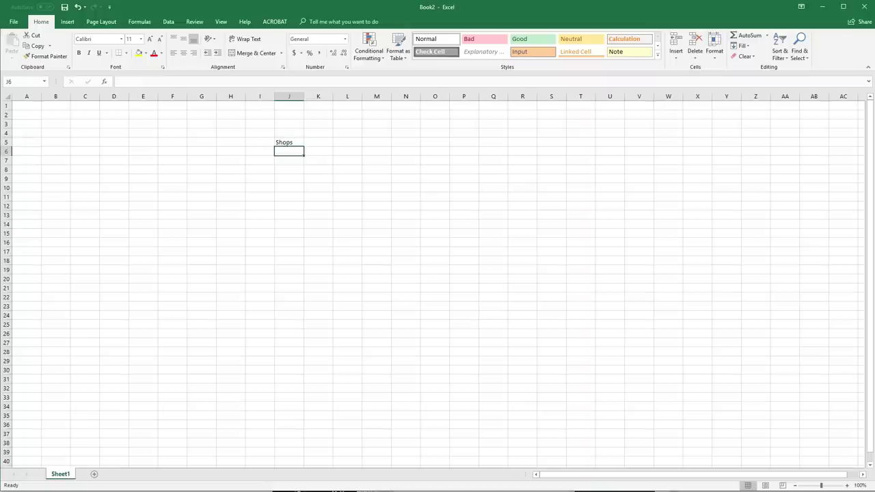
{"action": "type", "text": "Inn"}
{"action": "key", "text": "Up"}
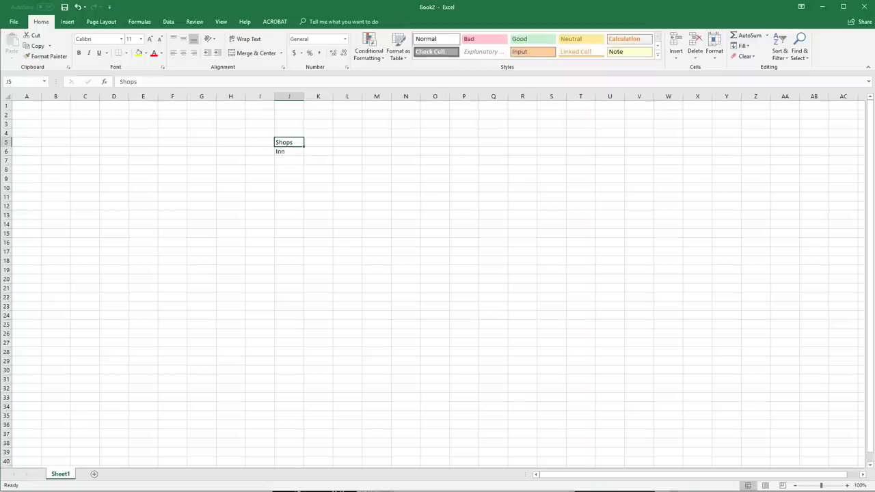
{"action": "left_click", "coordinate": [435, 52]}
{"action": "left_click", "coordinate": [347, 214]}
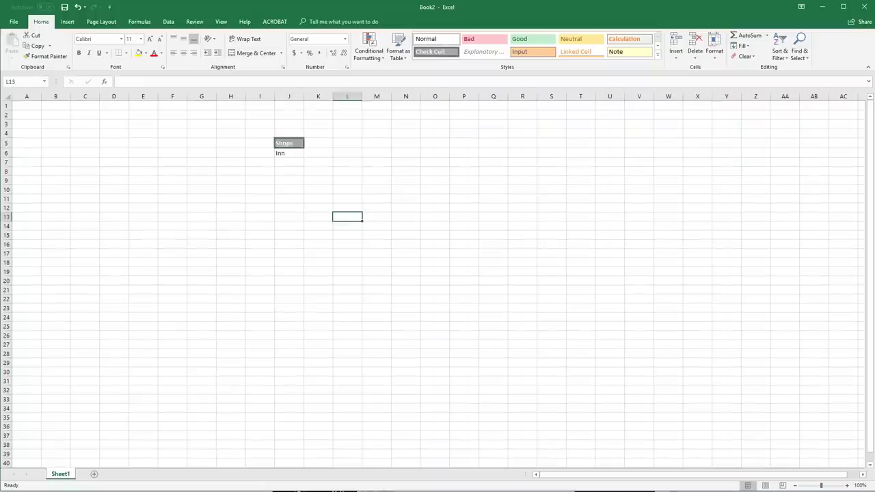
{"action": "left_click", "coordinate": [289, 162]}
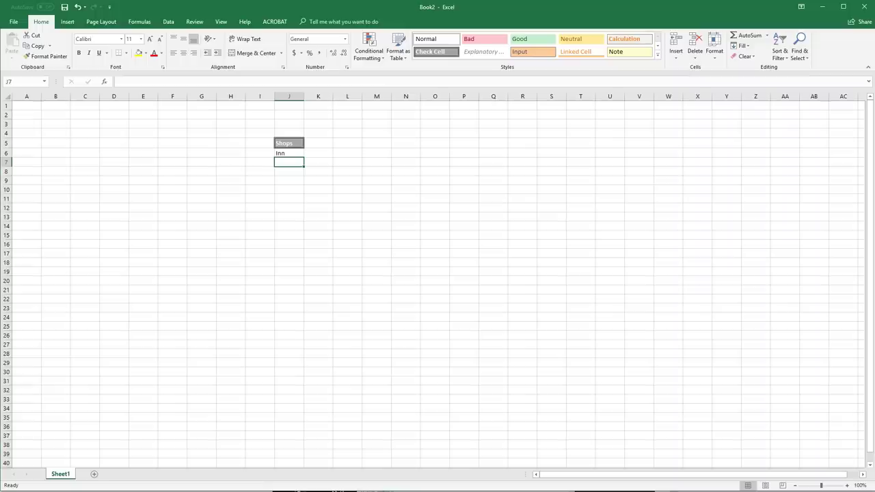
Enter 'Stables' in J7 with the note '(big)' beside it in K7
{"action": "type", "text": "Stables"}
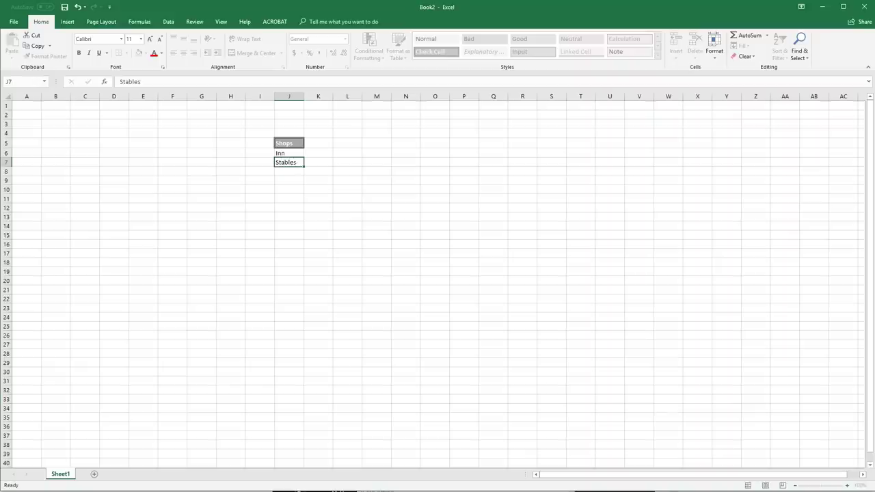
{"action": "key", "text": "Tab"}
{"action": "type", "text": "("}
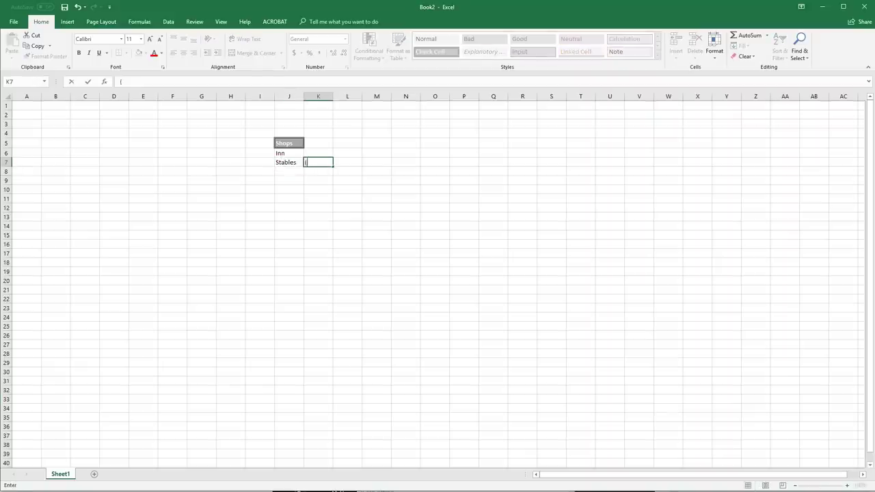
{"action": "type", "text": "big)"}
{"action": "key", "text": "Return"}
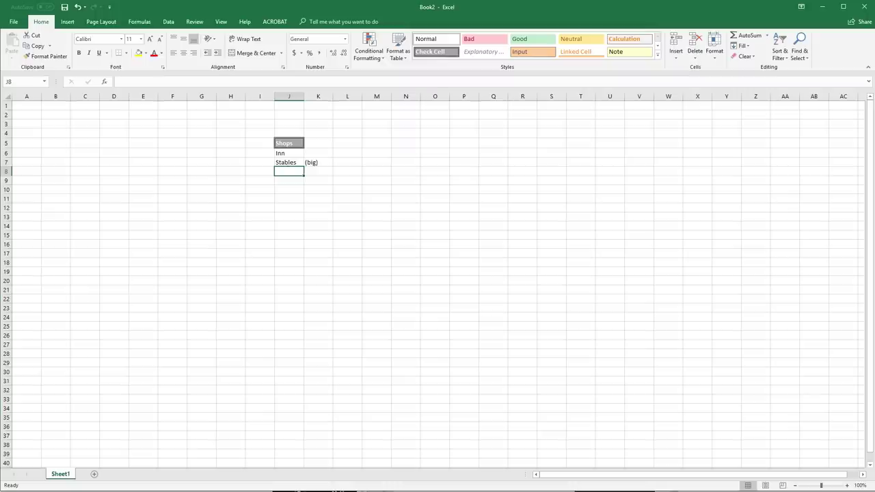
Add 'Farrier' in J8 and 'Tanner' in J9
{"action": "type", "text": "Farrier"}
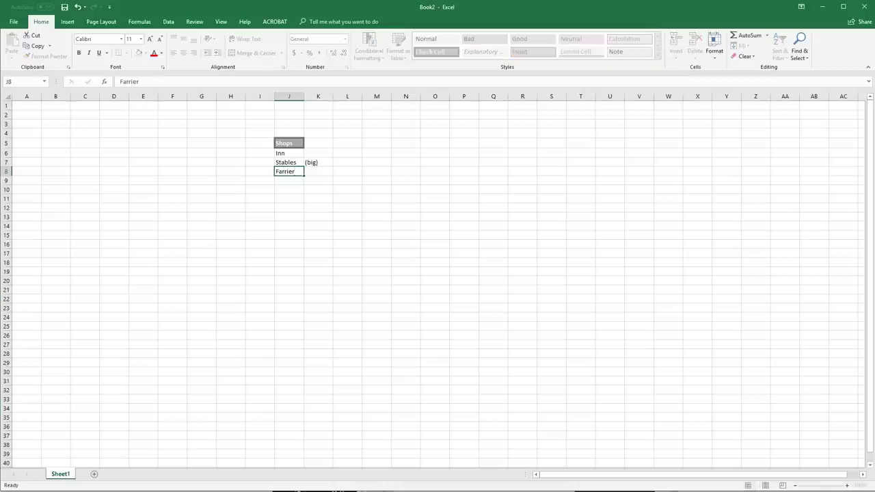
{"action": "key", "text": "Return"}
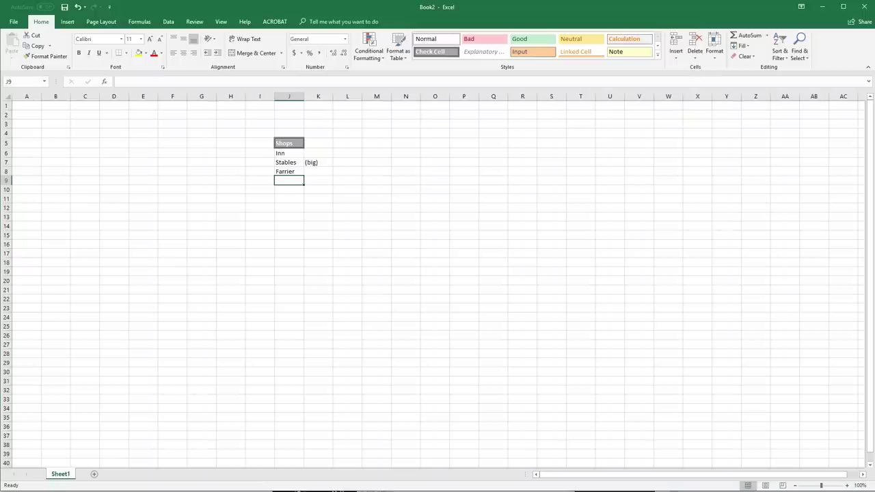
{"action": "key", "text": "Up"}
{"action": "key", "text": "Up"}
{"action": "key", "text": "Down"}
{"action": "key", "text": "Down"}
{"action": "type", "text": "Tanner"}
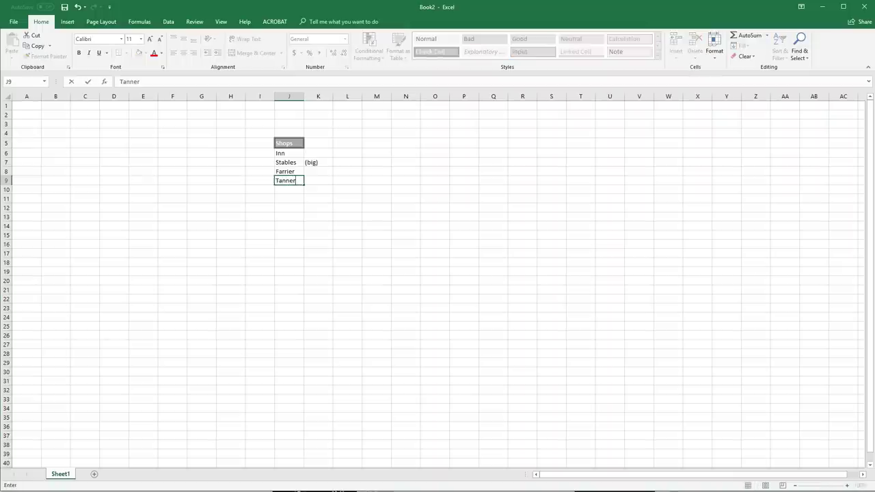
{"action": "key", "text": "Return"}
{"action": "left_click", "coordinate": [289, 181]}
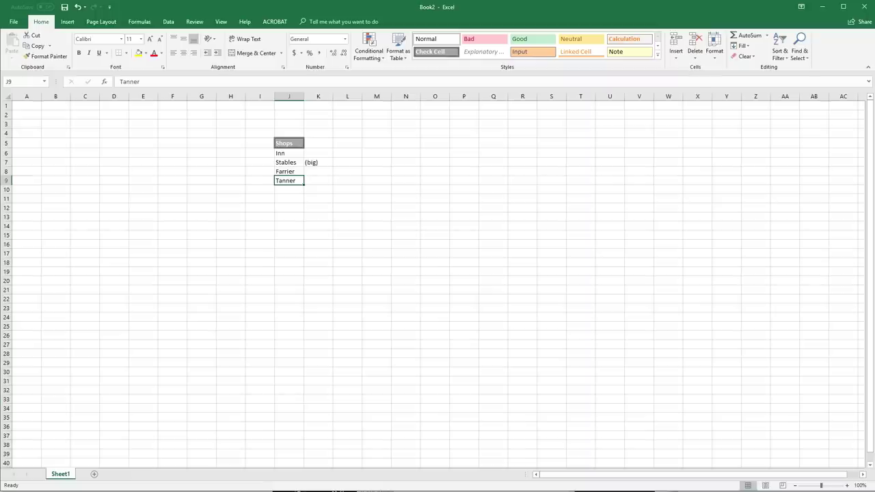
Add 'Leatherworker' and 'Blacksmith' below Tanner in column J
{"action": "key", "text": "Return"}
{"action": "type", "text": "Leat"}
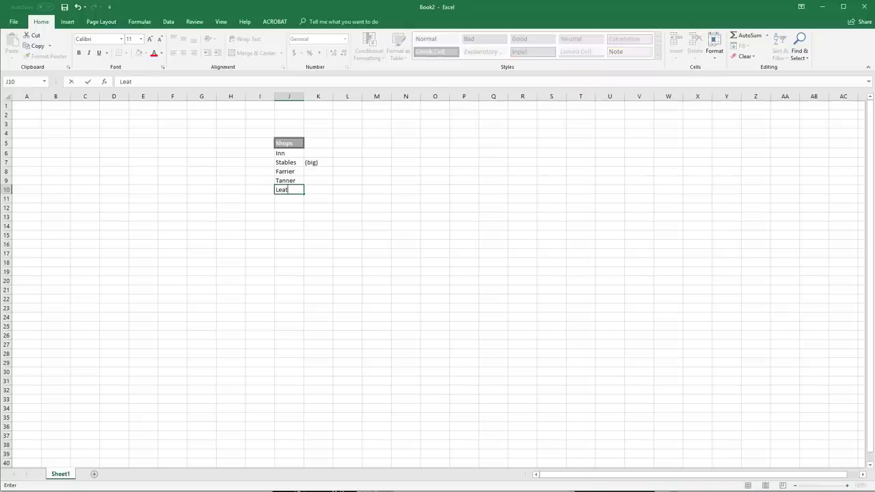
{"action": "type", "text": "herworker"}
{"action": "key", "text": "Return"}
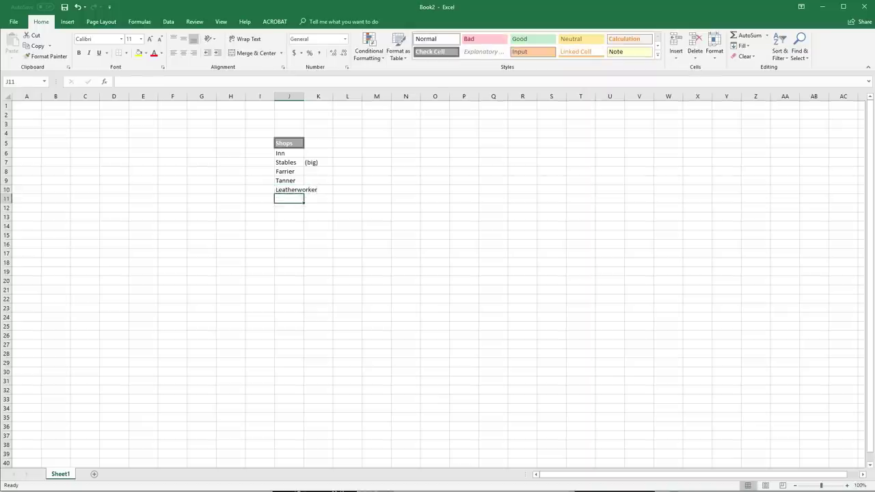
{"action": "type", "text": "Bla"}
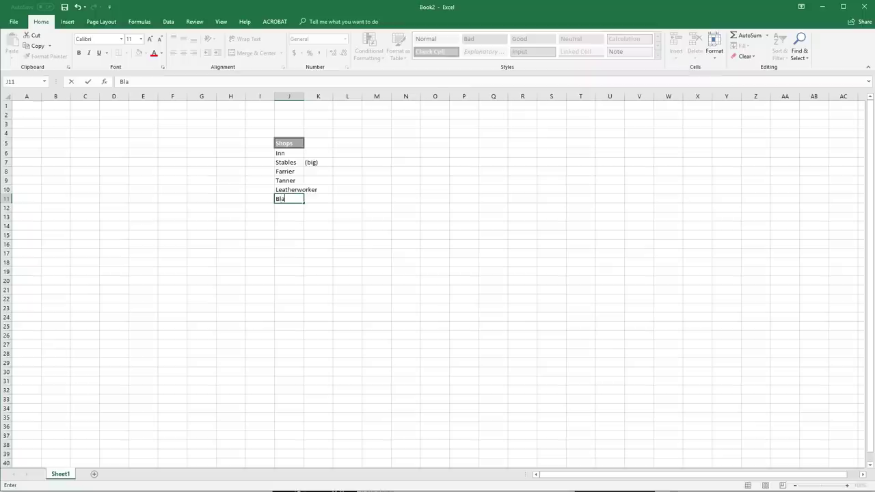
{"action": "type", "text": "cksmith"}
{"action": "key", "text": "Return"}
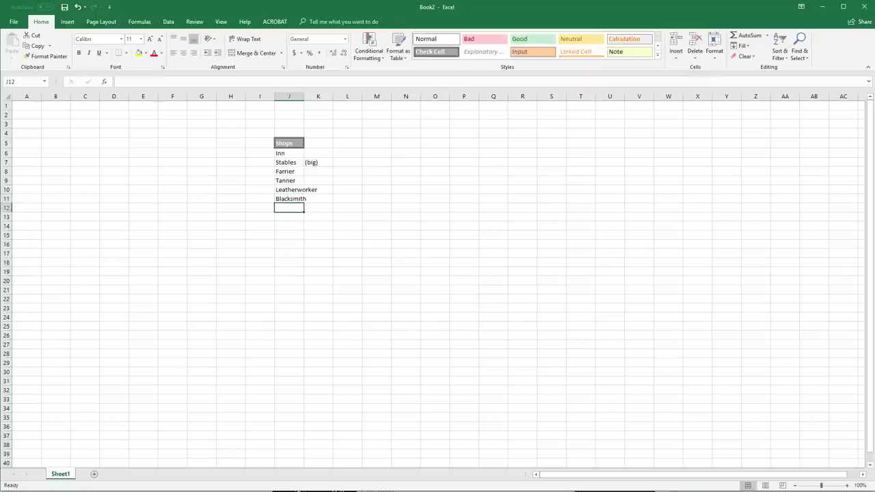
{"action": "key", "text": "Up"}
{"action": "key", "text": "Up"}
{"action": "key", "text": "Up"}
{"action": "key", "text": "Up"}
{"action": "key", "text": "Down"}
{"action": "key", "text": "Down"}
{"action": "key", "text": "Down"}
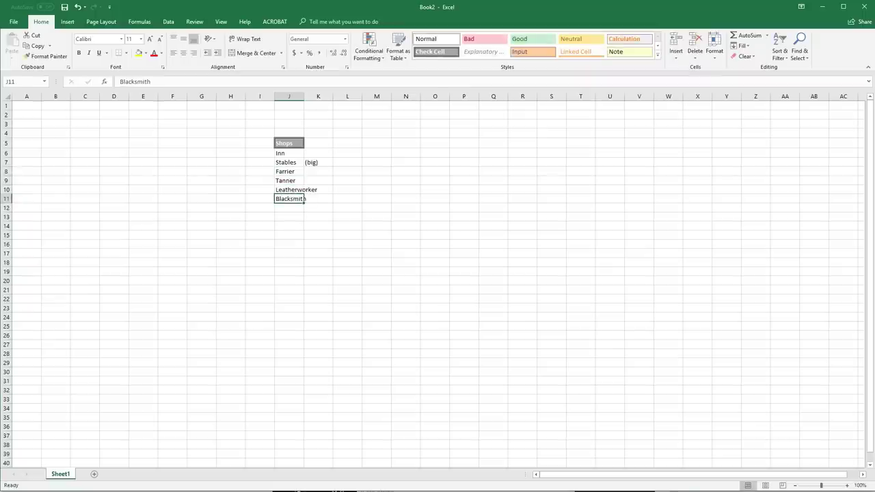
{"action": "key", "text": "Up"}
{"action": "key", "text": "Up"}
{"action": "key", "text": "Up"}
{"action": "key", "text": "Up"}
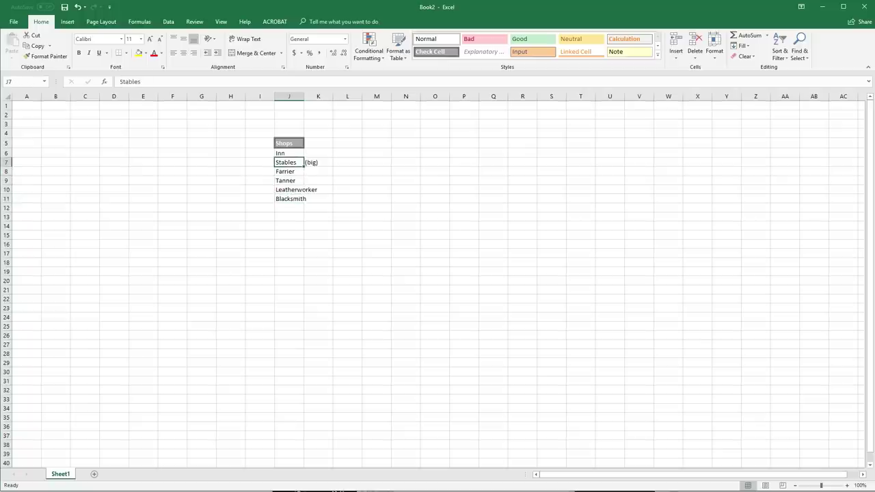
{"action": "key", "text": "Down"}
{"action": "key", "text": "Down"}
{"action": "key", "text": "Up"}
{"action": "key", "text": "Up"}
{"action": "key", "text": "Down"}
{"action": "key", "text": "Down"}
{"action": "key", "text": "Down"}
{"action": "key", "text": "Down"}
{"action": "key", "text": "Down"}
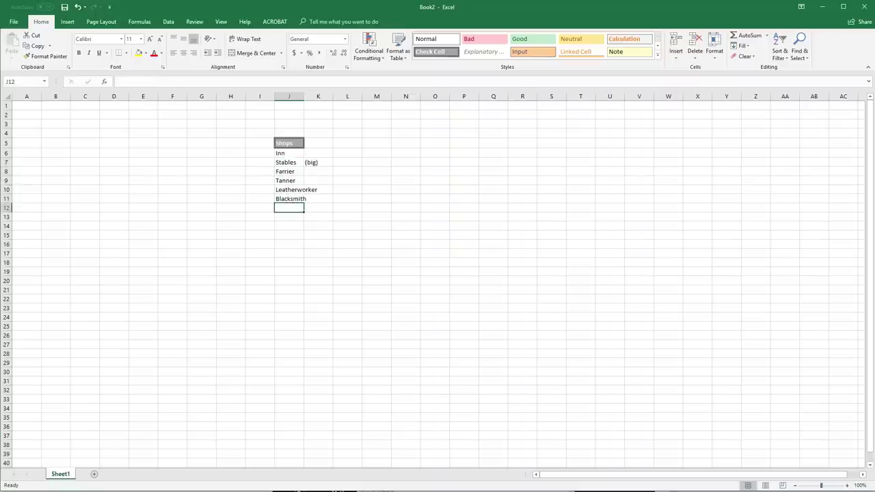
Add 'Mews' as the next shop in the list
{"action": "type", "text": "Mews"}
{"action": "key", "text": "Return"}
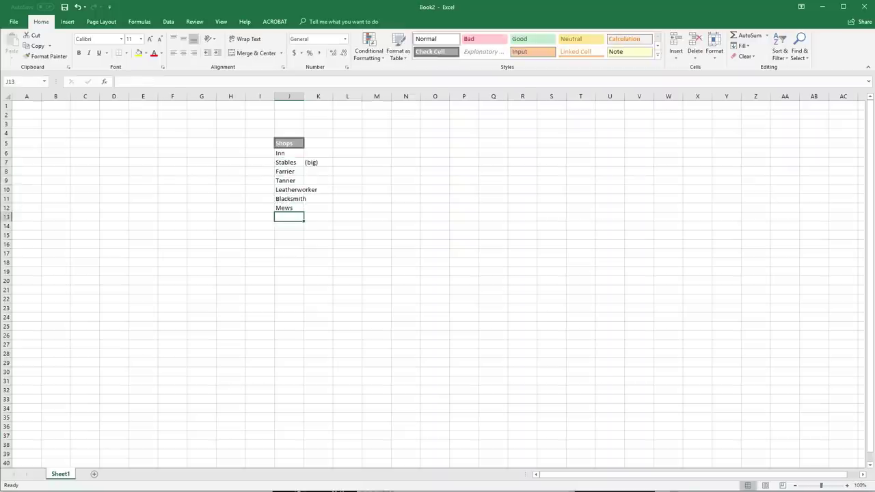
{"action": "left_click", "coordinate": [288, 208]}
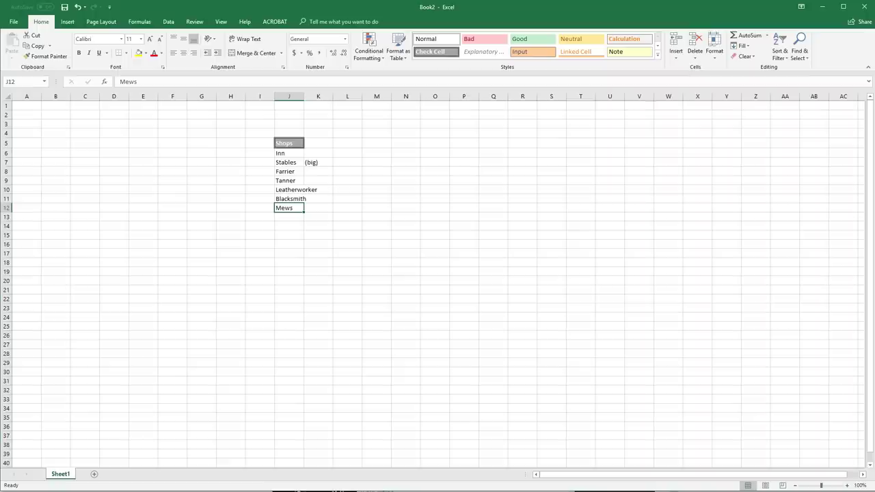
{"action": "left_click", "coordinate": [288, 217]}
{"action": "left_click", "coordinate": [288, 208]}
{"action": "left_click", "coordinate": [289, 217]}
Add 'Church', 'Carpenter' and 'Wheelwright' below Mews
{"action": "type", "text": "Chir"}
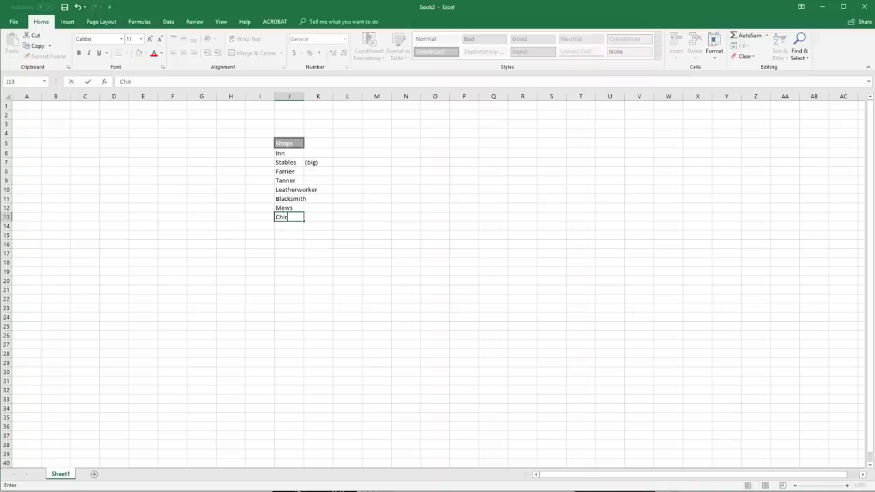
{"action": "key", "text": "BackSpace"}
{"action": "key", "text": "BackSpace"}
{"action": "type", "text": "urch"}
{"action": "key", "text": "Return"}
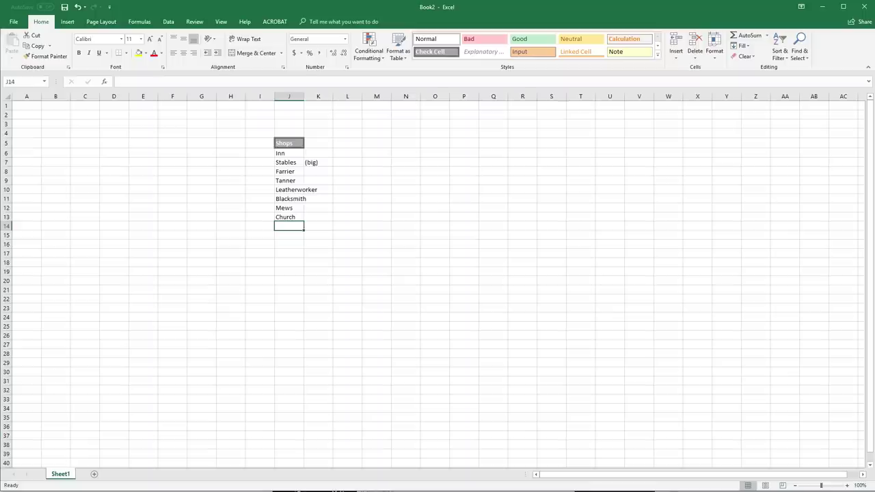
{"action": "type", "text": "Car"}
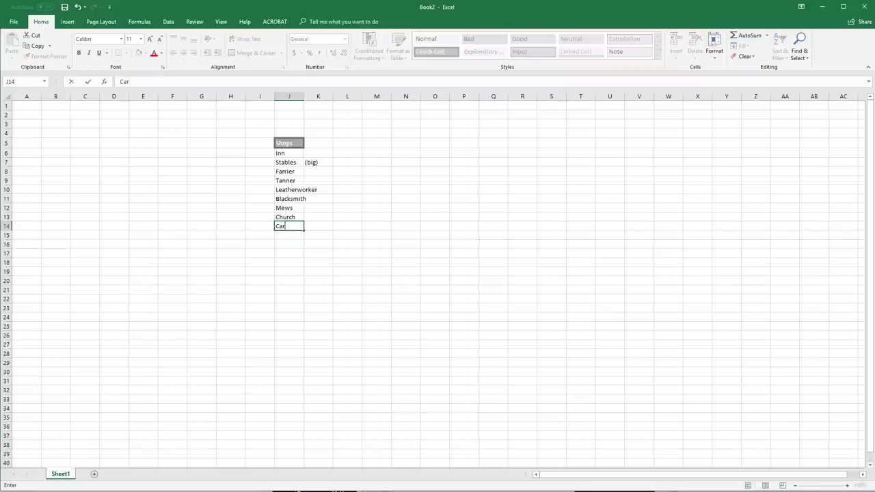
{"action": "type", "text": "penter"}
{"action": "key", "text": "Return"}
{"action": "type", "text": "Wh"}
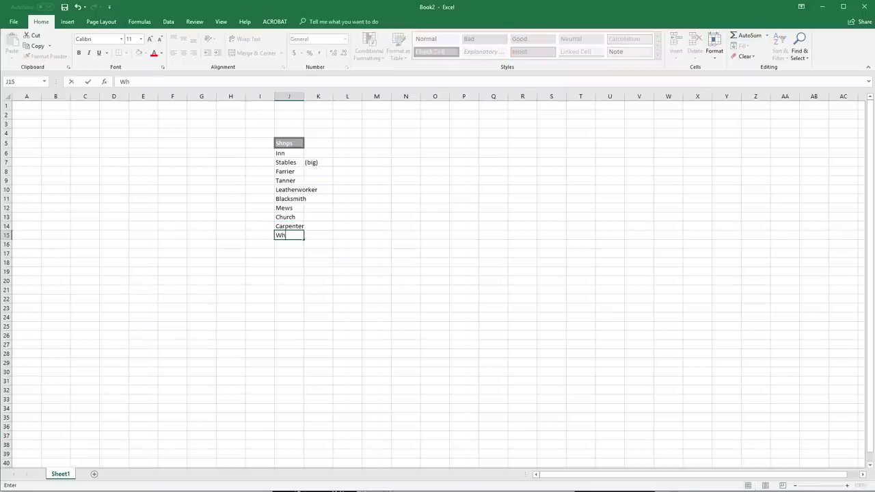
{"action": "type", "text": "eelwright"}
{"action": "key", "text": "Return"}
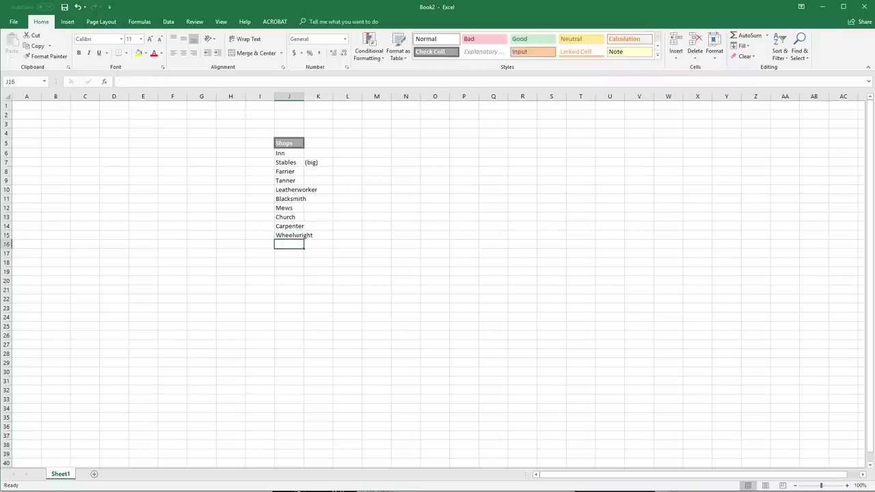
{"action": "left_click", "coordinate": [289, 235]}
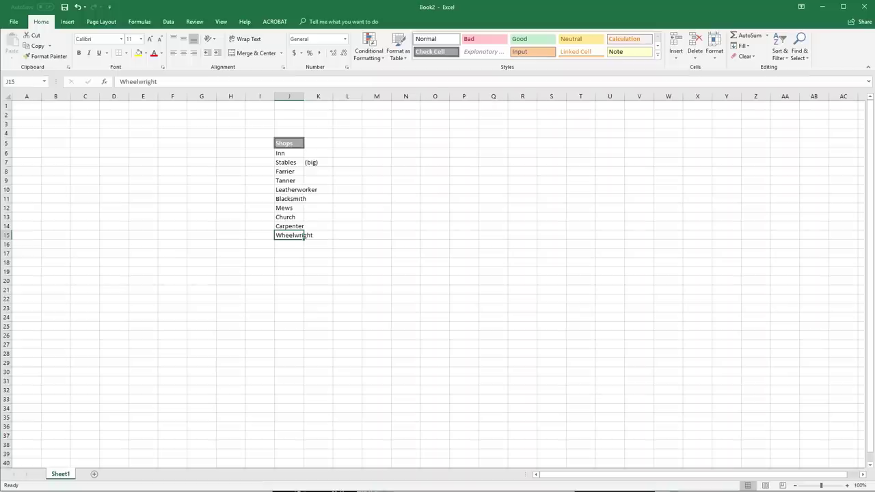
Add 'Baker' and 'Mill', with the note '(near the river)' in K17
{"action": "left_click", "coordinate": [288, 244]}
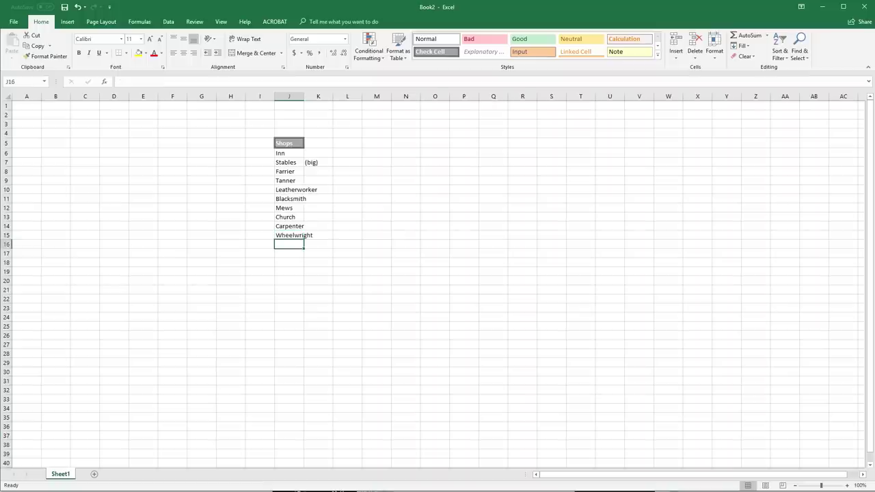
{"action": "type", "text": "Baker"}
{"action": "key", "text": "Return"}
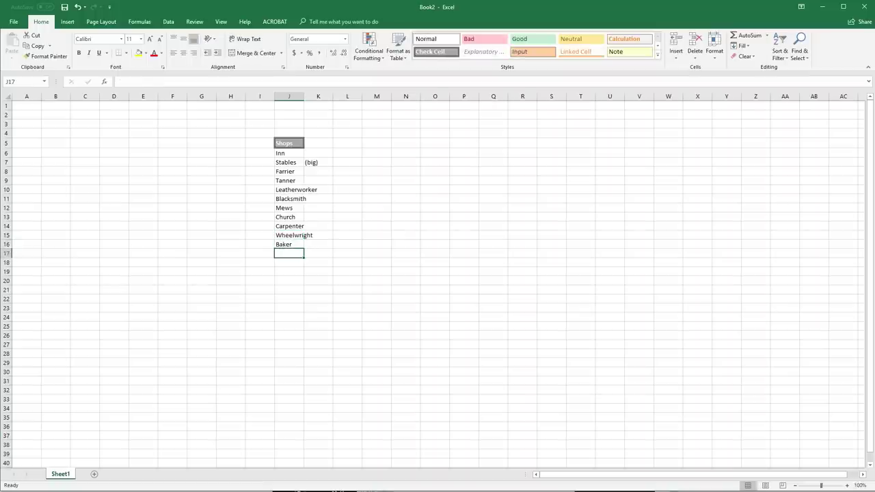
{"action": "type", "text": "Mill"}
{"action": "key", "text": "ctrl+Return"}
{"action": "left_click", "coordinate": [318, 254]}
{"action": "type", "text": "(near"}
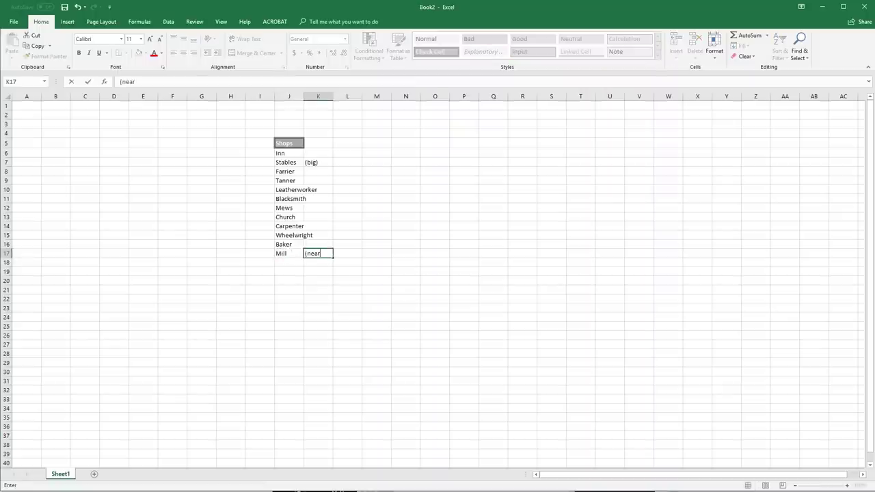
{"action": "type", "text": " the river)"}
{"action": "key", "text": "Return"}
{"action": "key", "text": "Left"}
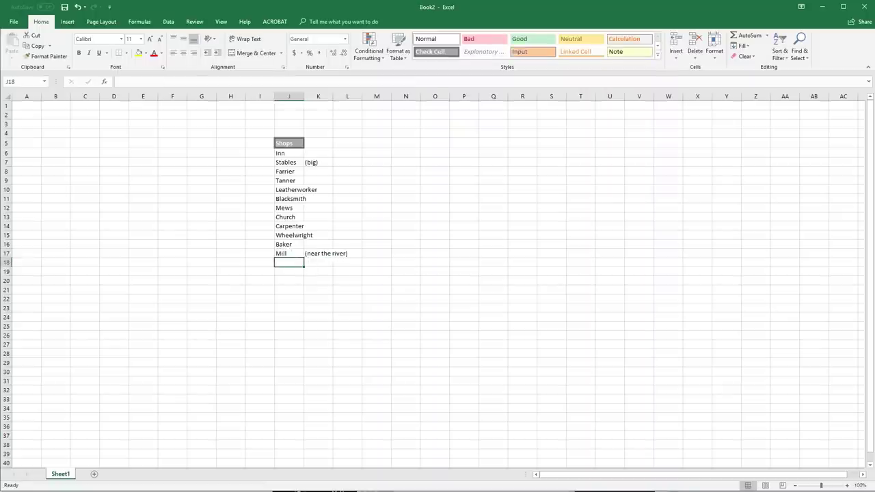
Add 'General Store/Trader's Post/Carter's', 'Potter' and 'Weaver' to the list
{"action": "type", "text": "General"}
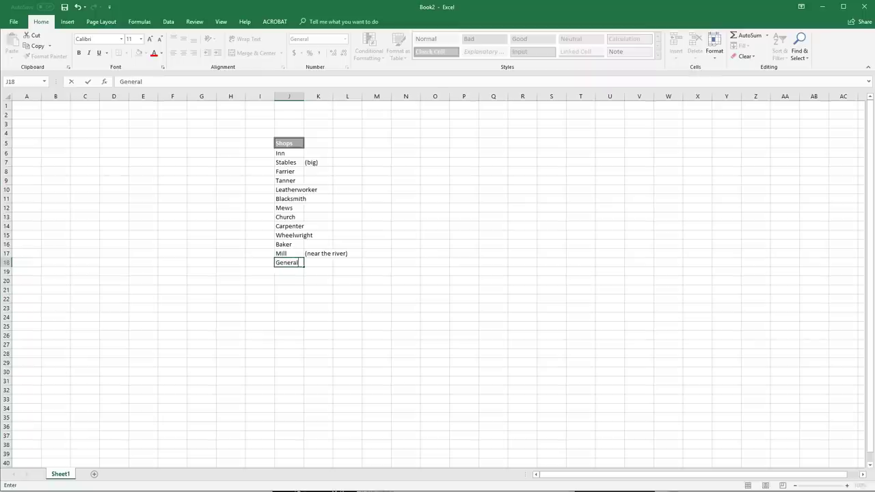
{"action": "type", "text": " Store"}
{"action": "key", "text": "BackSpace"}
{"action": "type", "text": "/Trader"}
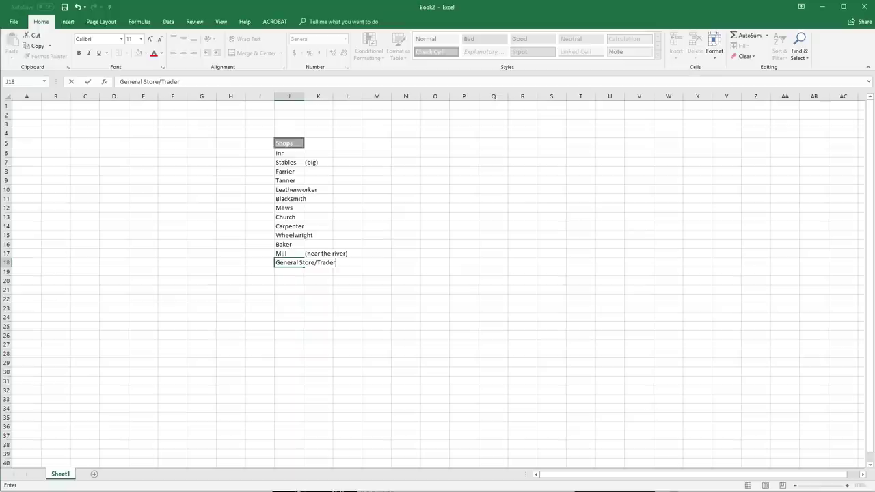
{"action": "type", "text": "'s Post/Carter"}
{"action": "key", "text": "Return"}
{"action": "type", "text": "Potter"}
{"action": "key", "text": "Return"}
{"action": "type", "text": "Weaver"}
{"action": "key", "text": "Return"}
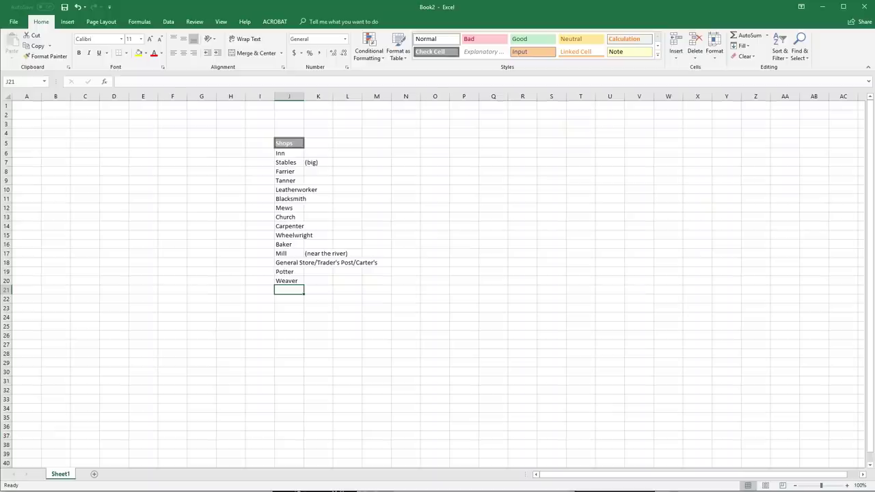
{"action": "key", "text": "Up"}
{"action": "key", "text": "Up"}
{"action": "key", "text": "Up"}
{"action": "key", "text": "Up"}
{"action": "key", "text": "Up"}
{"action": "key", "text": "Up"}
{"action": "key", "text": "Up"}
{"action": "key", "text": "Up"}
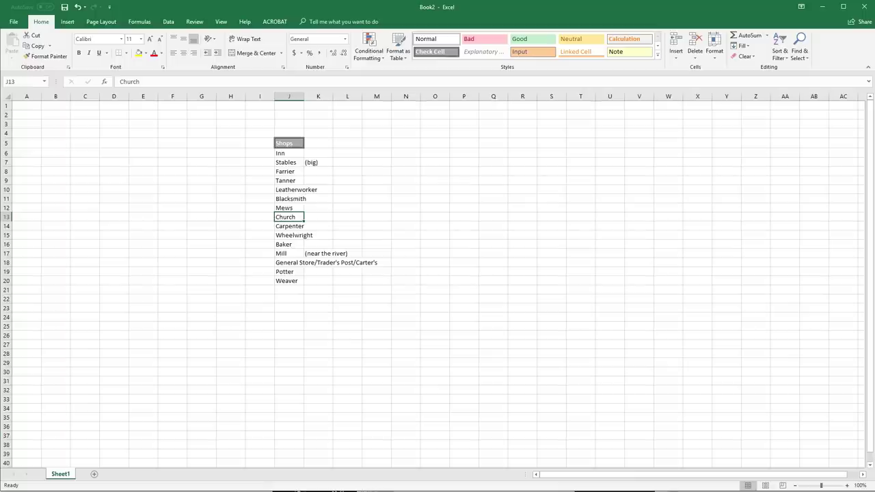
{"action": "key", "text": "Down"}
{"action": "key", "text": "Down"}
{"action": "key", "text": "Down"}
{"action": "key", "text": "Down"}
{"action": "key", "text": "Down"}
{"action": "key", "text": "Down"}
{"action": "key", "text": "Down"}
{"action": "key", "text": "Down"}
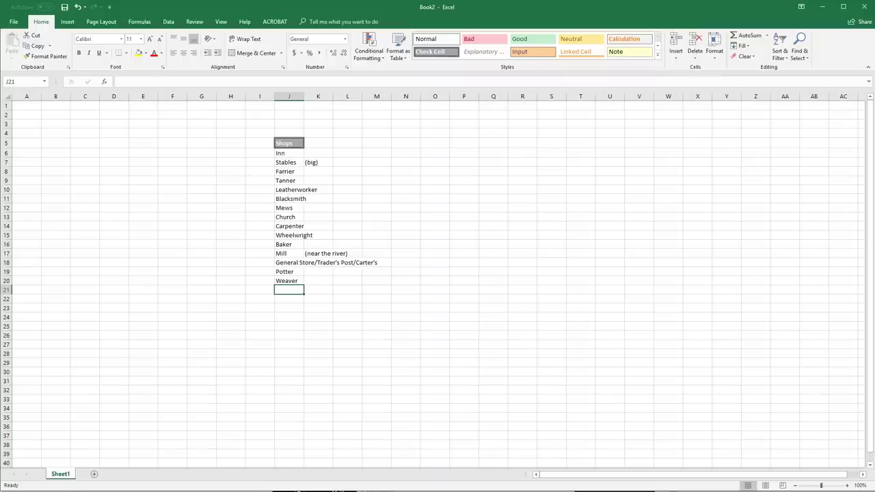
Add 'Fortune-teller' as the next entry below Weaver
{"action": "type", "text": "Witch's"}
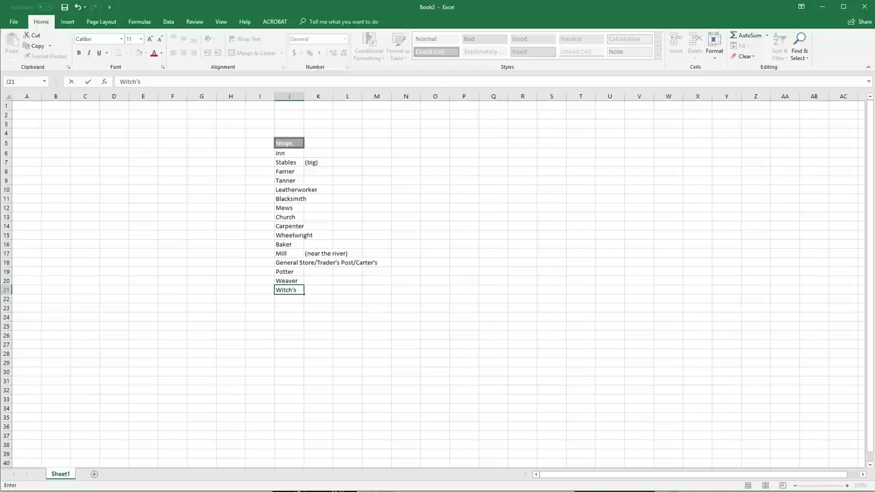
{"action": "key", "text": "BackSpace"}
{"action": "key", "text": "BackSpace"}
{"action": "key", "text": "BackSpace"}
{"action": "key", "text": "BackSpace"}
{"action": "key", "text": "BackSpace"}
{"action": "key", "text": "BackSpace"}
{"action": "key", "text": "BackSpace"}
{"action": "type", "text": "Fortune-teller"}
{"action": "key", "text": "Return"}
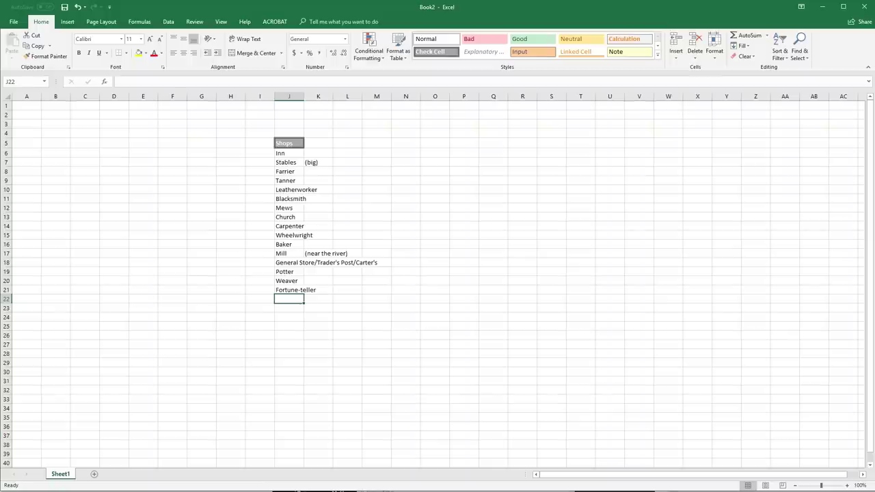
{"action": "left_click", "coordinate": [302, 290]}
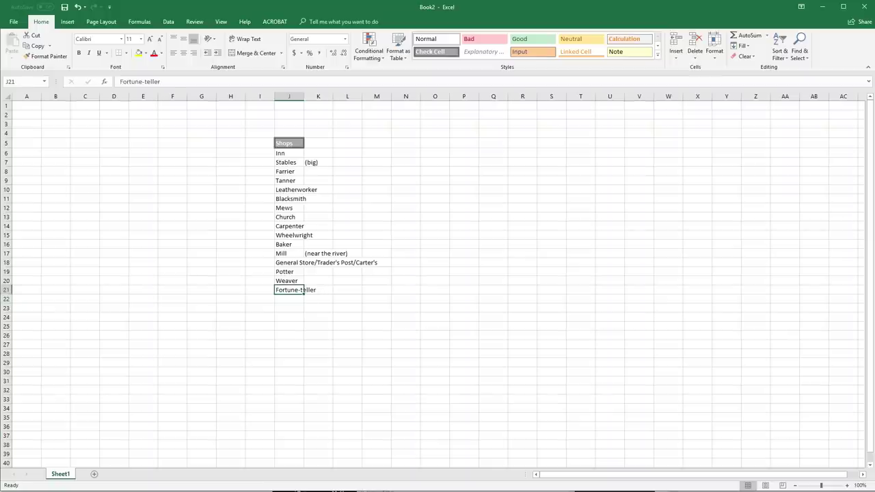
{"action": "key", "text": "Return"}
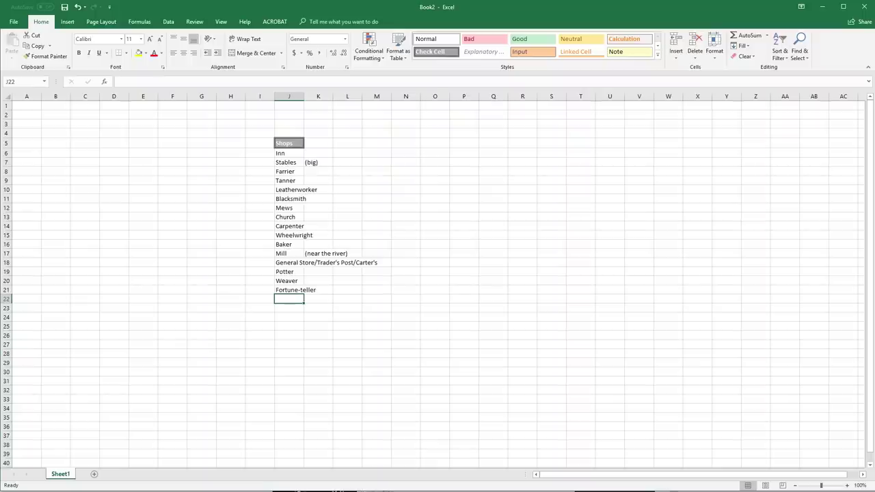
Add 'Wizard's Tower' below Fortune-teller
{"action": "type", "text": "Wizar"}
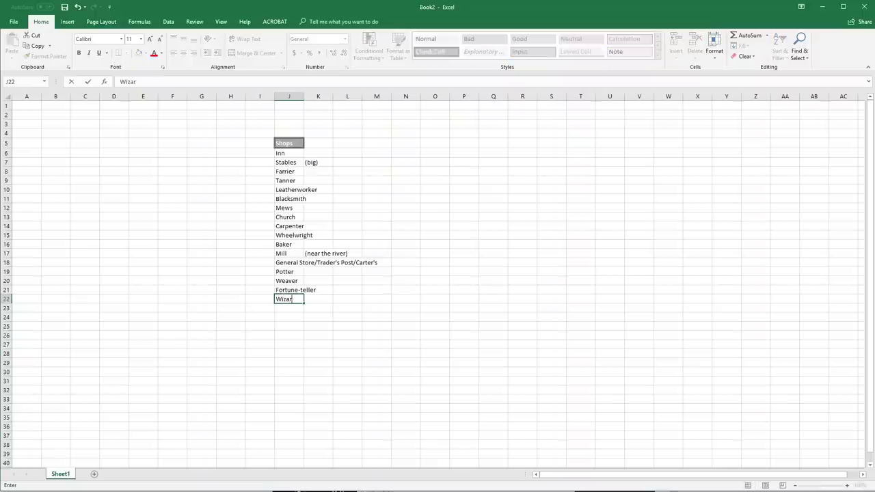
{"action": "type", "text": "d's Tower"}
{"action": "key", "text": "ctrl+Return"}
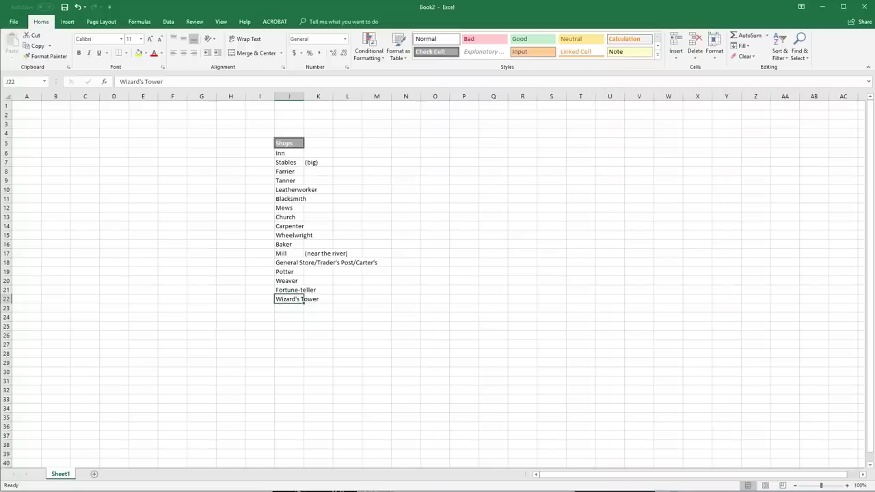
{"action": "key", "text": "Up"}
{"action": "key", "text": "Down"}
{"action": "key", "text": "Up"}
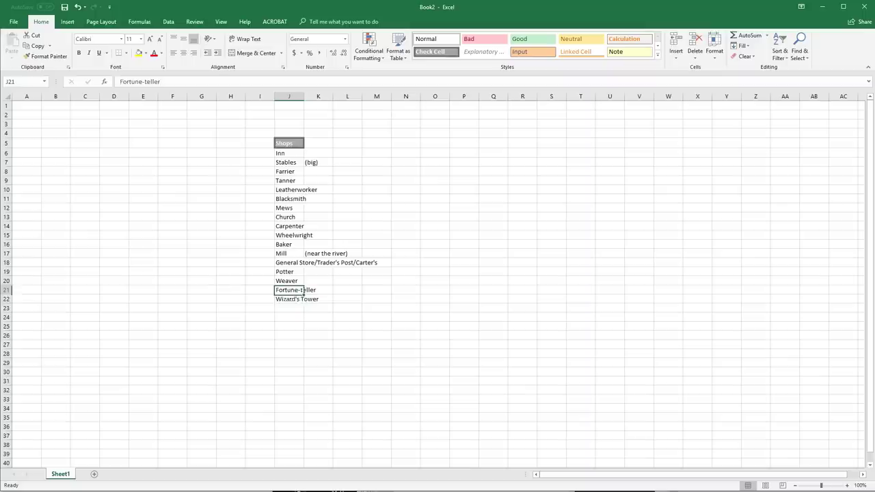
{"action": "key", "text": "Down"}
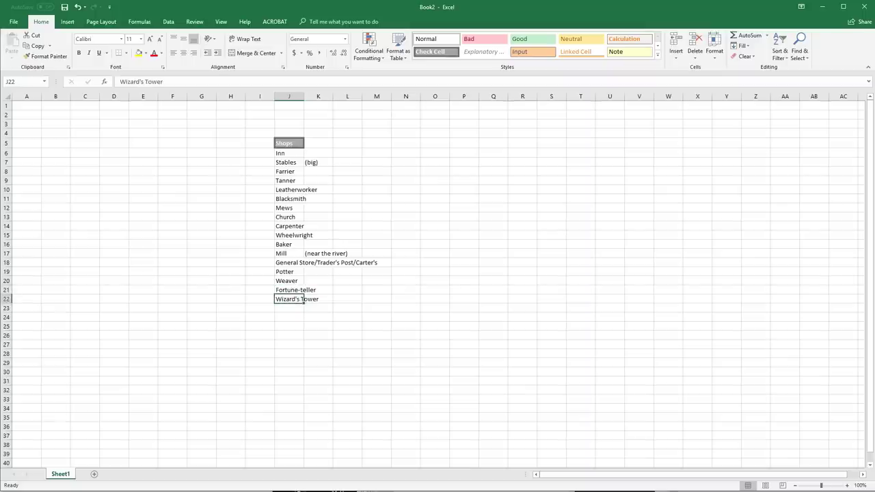
{"action": "key", "text": "Up"}
{"action": "key", "text": "Down"}
{"action": "key", "text": "Down"}
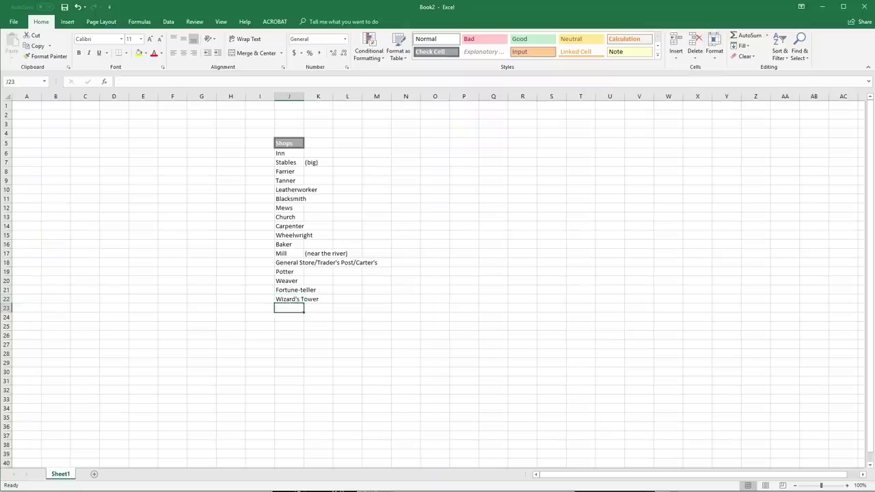
{"action": "key", "text": "Up"}
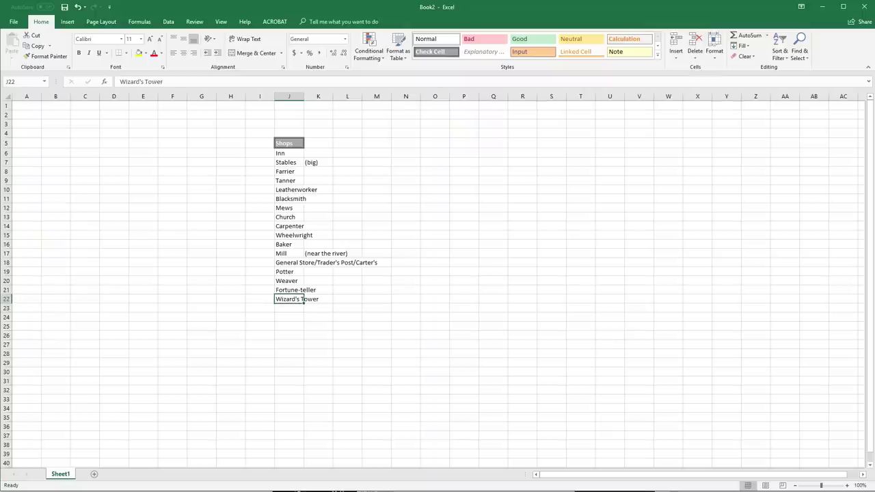
Add 'Graveyard' in J23 and 'Cobbler' in J24
{"action": "key", "text": "Down"}
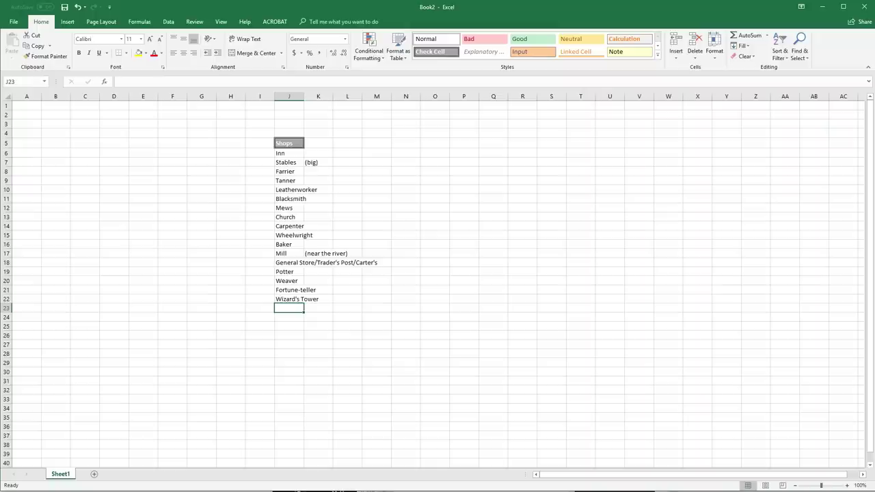
{"action": "type", "text": "Grave"}
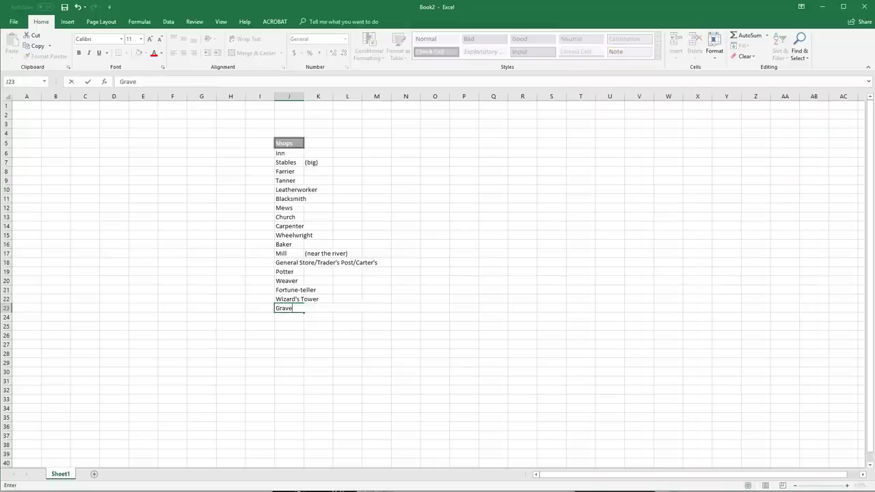
{"action": "type", "text": "yard"}
{"action": "key", "text": "Return"}
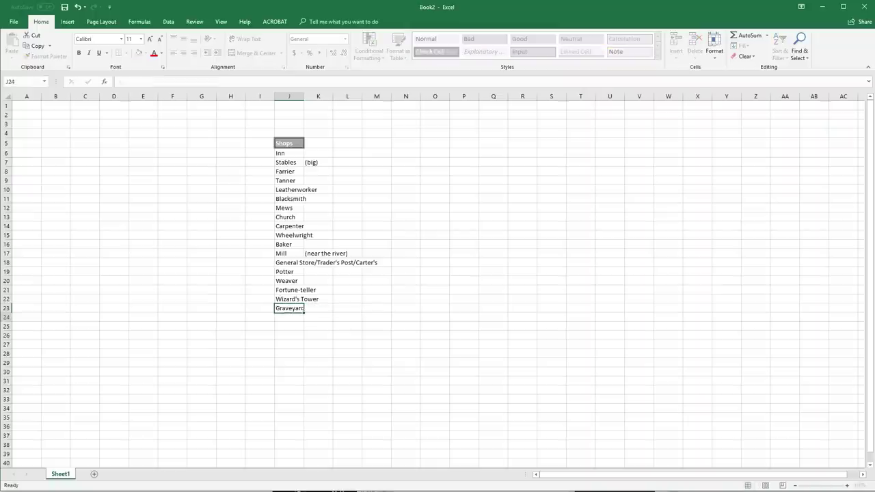
{"action": "key", "text": "Up"}
{"action": "key", "text": "Down"}
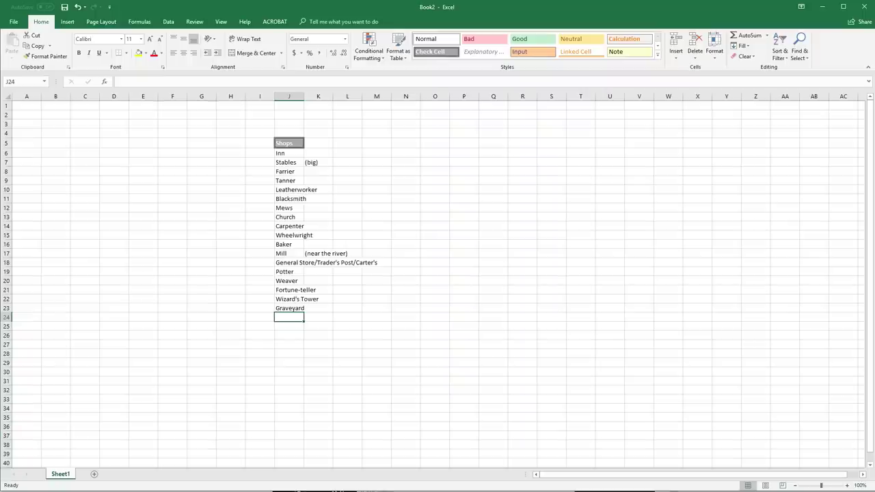
{"action": "type", "text": "Cobbler"}
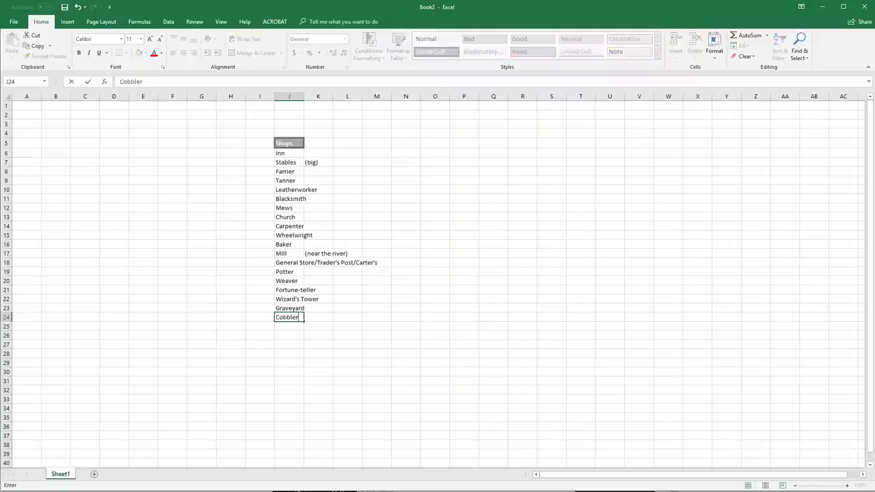
{"action": "key", "text": "Return"}
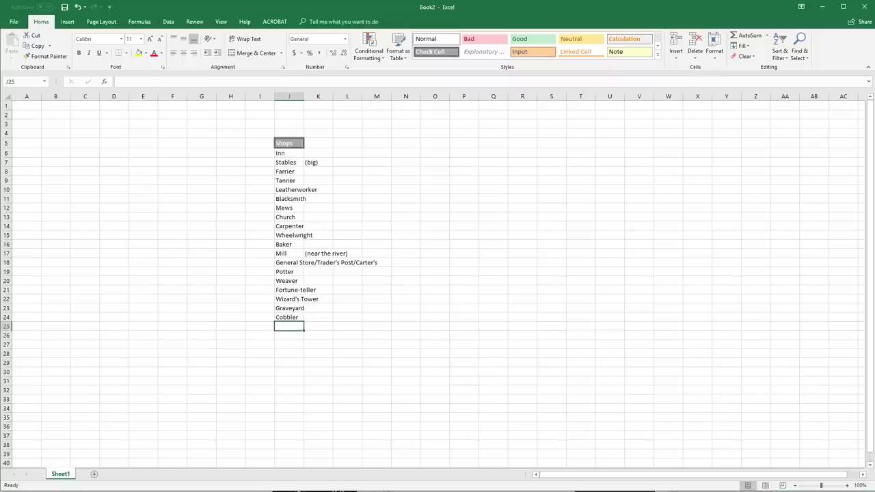
Add 'Chandler' in J25 and 'Reeve's House' in J26
{"action": "type", "text": "C"}
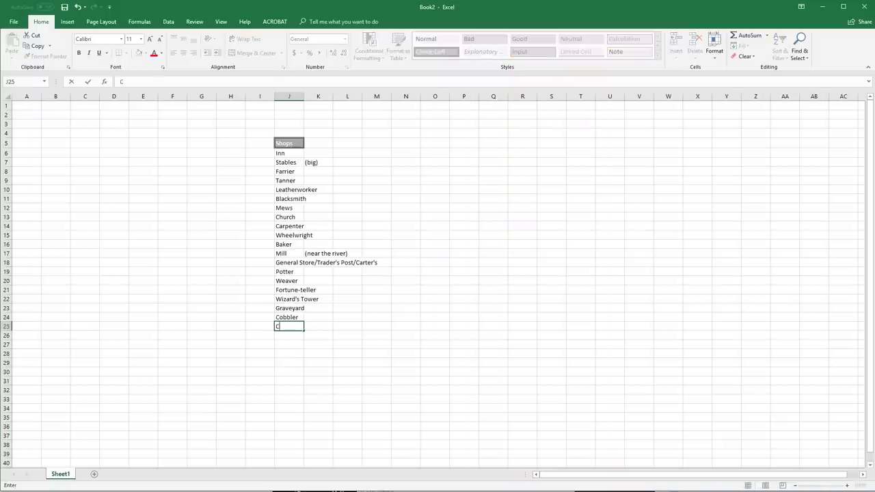
{"action": "type", "text": "handler"}
{"action": "key", "text": "Return"}
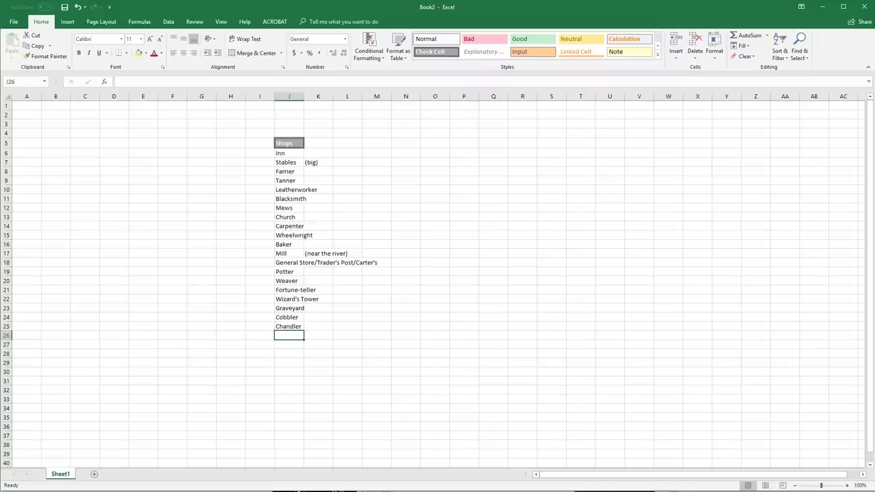
{"action": "type", "text": "Re"}
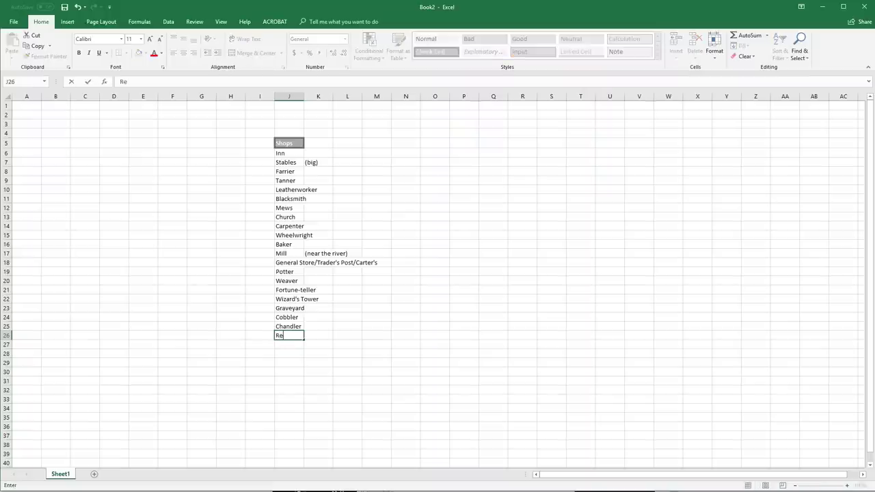
{"action": "type", "text": "eve's House"}
{"action": "key", "text": "Return"}
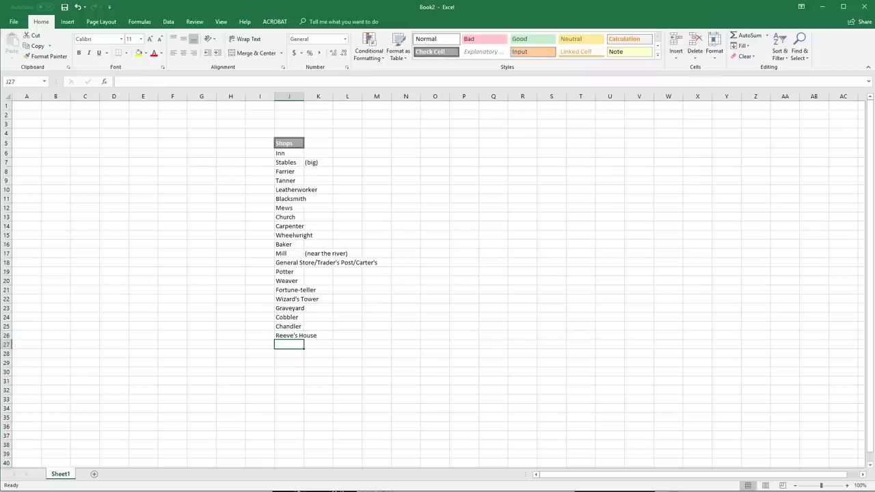
{"action": "key", "text": "Up"}
{"action": "key", "text": "Up"}
{"action": "key", "text": "Up"}
{"action": "key", "text": "Up"}
{"action": "key", "text": "Up"}
{"action": "key", "text": "Up"}
{"action": "key", "text": "Up"}
{"action": "key", "text": "Up"}
{"action": "key", "text": "Up"}
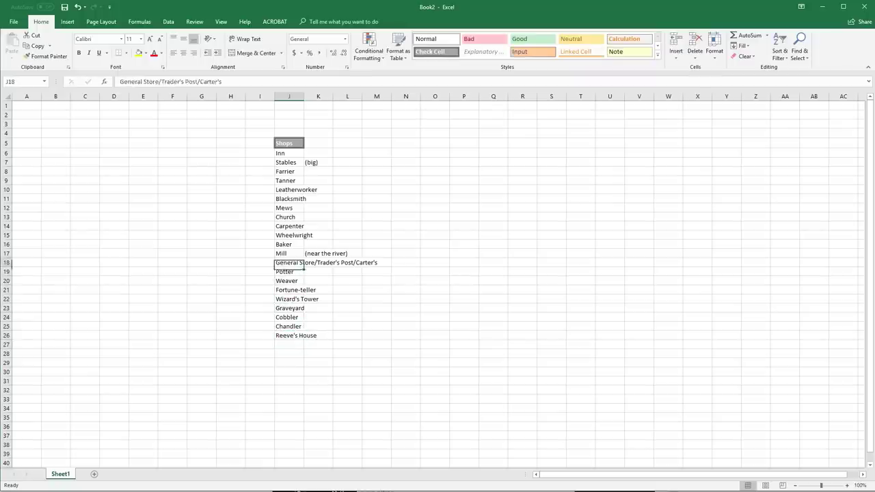
{"action": "key", "text": "Up"}
{"action": "key", "text": "Up"}
{"action": "key", "text": "Up"}
{"action": "key", "text": "Up"}
{"action": "key", "text": "Up"}
{"action": "key", "text": "Up"}
{"action": "key", "text": "Up"}
{"action": "key", "text": "Up"}
{"action": "key", "text": "Up"}
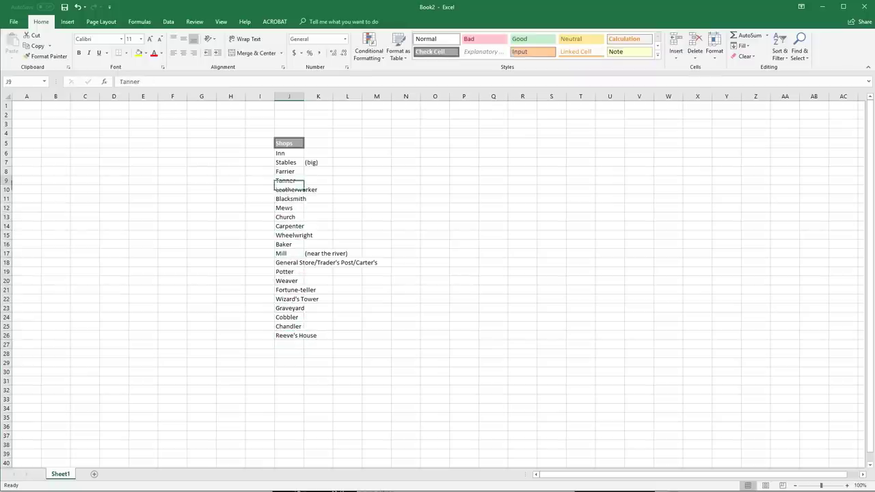
{"action": "key", "text": "Up"}
{"action": "key", "text": "Up"}
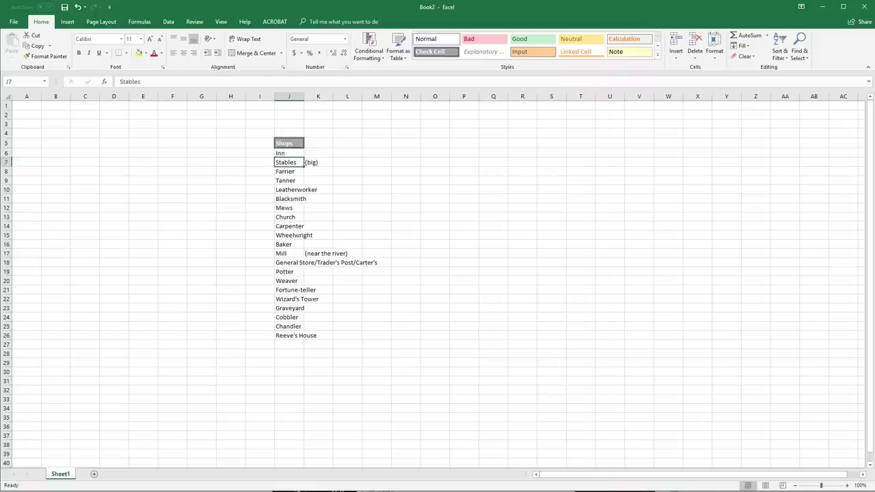
{"action": "key", "text": "Down"}
{"action": "key", "text": "Down"}
{"action": "key", "text": "Down"}
{"action": "key", "text": "Down"}
{"action": "key", "text": "Down"}
{"action": "key", "text": "Down"}
{"action": "key", "text": "Down"}
{"action": "key", "text": "Down"}
{"action": "key", "text": "Down"}
{"action": "key", "text": "Down"}
{"action": "key", "text": "Down"}
{"action": "key", "text": "Down"}
{"action": "key", "text": "Down"}
{"action": "key", "text": "Down"}
{"action": "key", "text": "Down"}
{"action": "key", "text": "Down"}
{"action": "key", "text": "Down"}
{"action": "key", "text": "Down"}
{"action": "key", "text": "Down"}
{"action": "key", "text": "Down"}
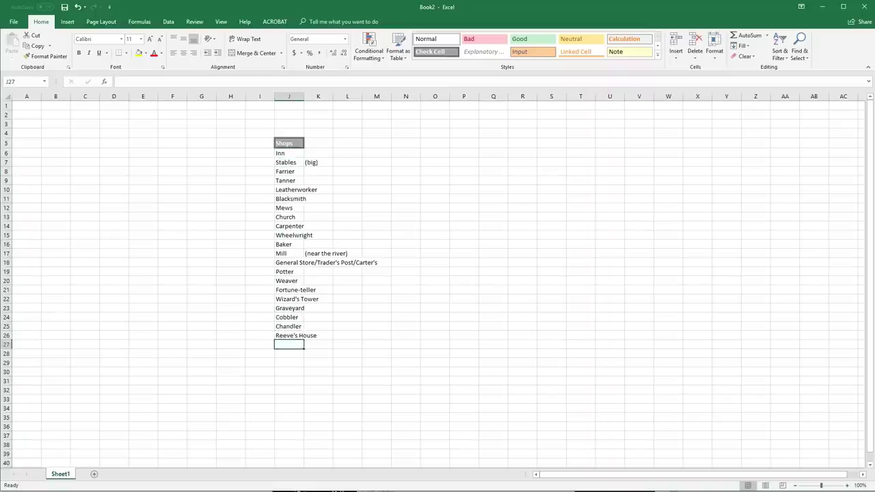
{"action": "key", "text": "Up"}
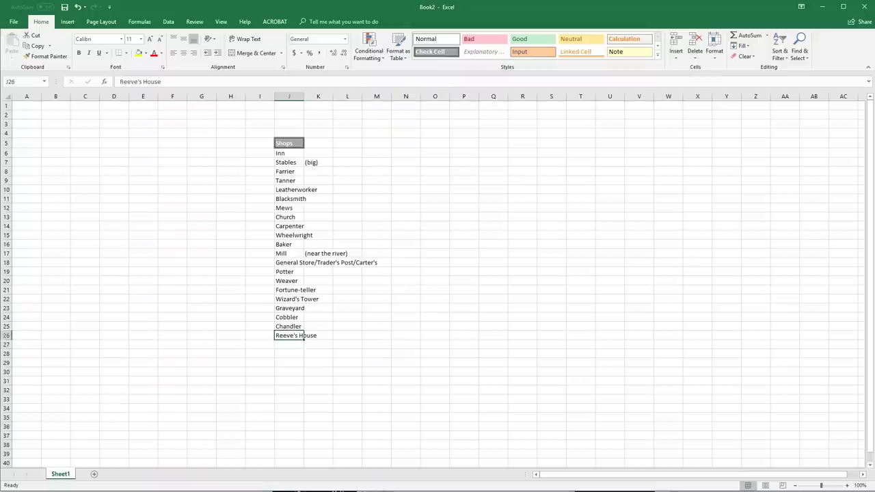
{"action": "left_click", "coordinate": [377, 400]}
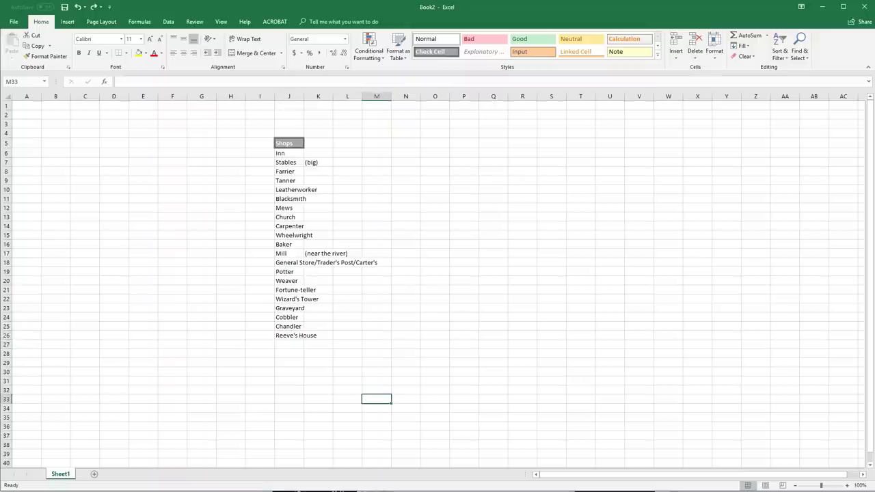
{"action": "left_click_drag", "start_coordinate": [288, 153], "coordinate": [288, 336]}
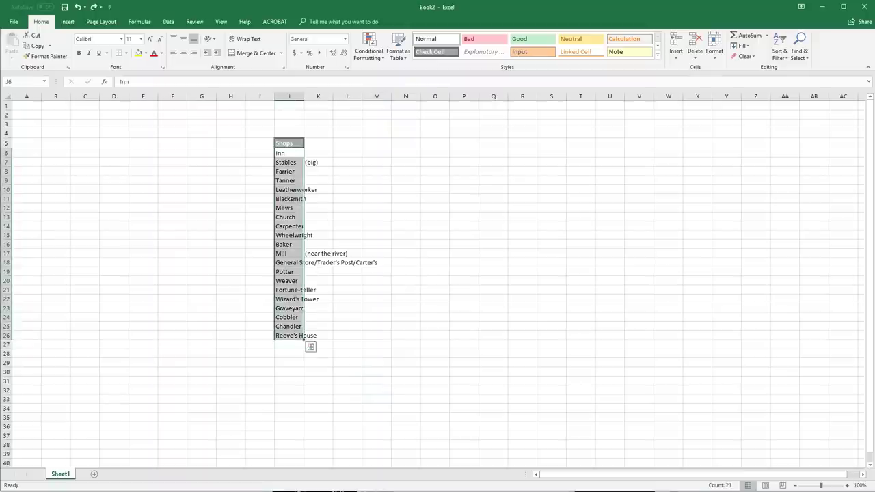
{"action": "left_click", "coordinate": [295, 289]}
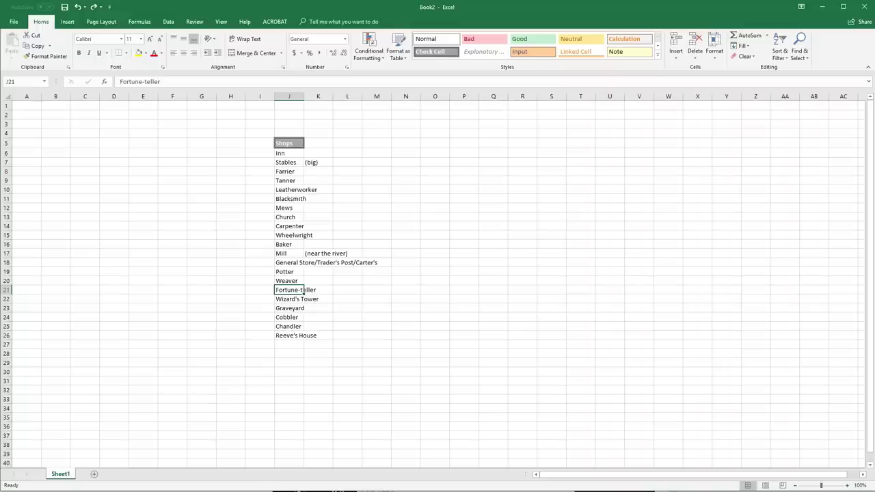
{"action": "left_click_drag", "start_coordinate": [289, 153], "coordinate": [288, 163]}
{"action": "left_click", "coordinate": [288, 181]}
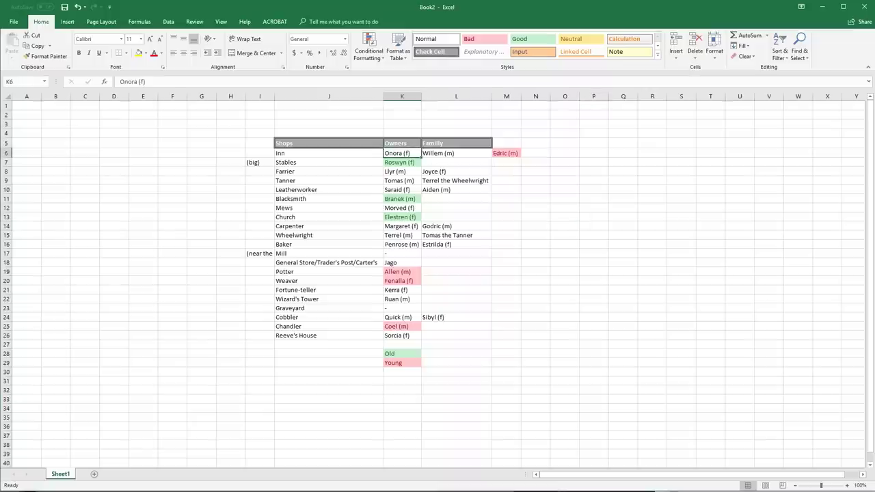
{"action": "key", "text": "Down"}
{"action": "key", "text": "Down"}
{"action": "key", "text": "Down"}
{"action": "key", "text": "Down"}
{"action": "key", "text": "Down"}
{"action": "key", "text": "Down"}
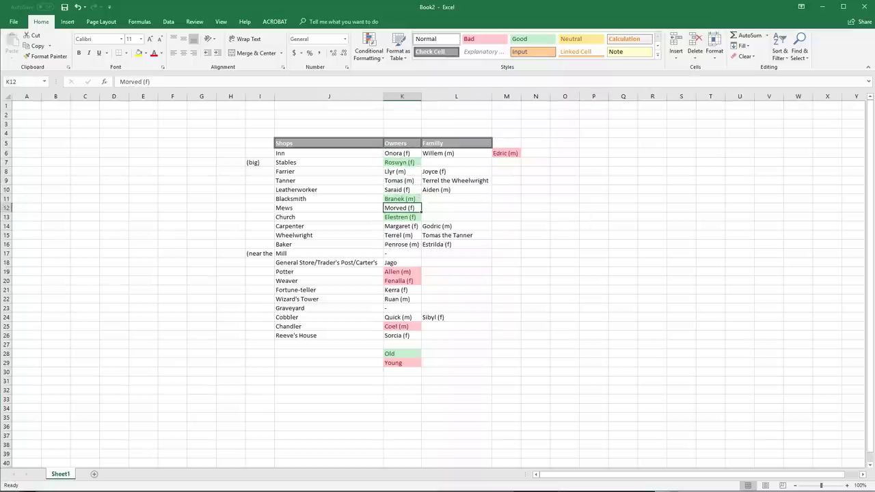
{"action": "left_click", "coordinate": [402, 162]}
{"action": "left_click", "coordinate": [402, 198]}
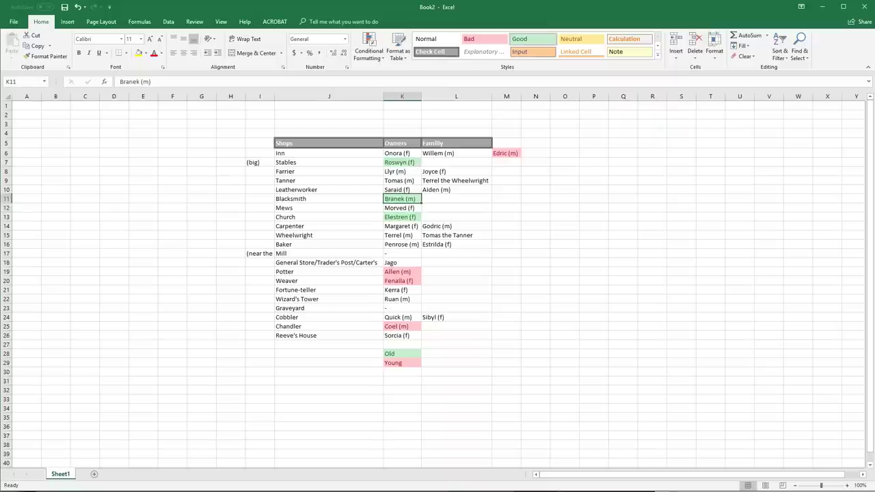
{"action": "left_click", "coordinate": [402, 217]}
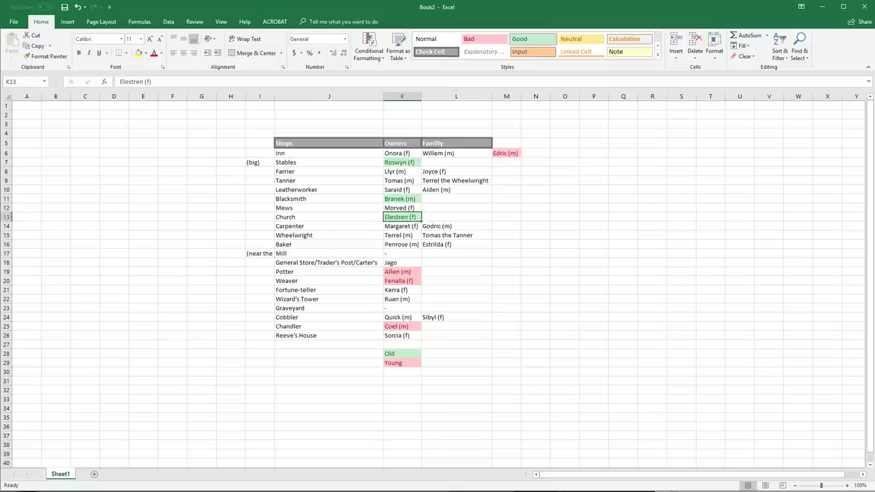
{"action": "left_click", "coordinate": [402, 198]}
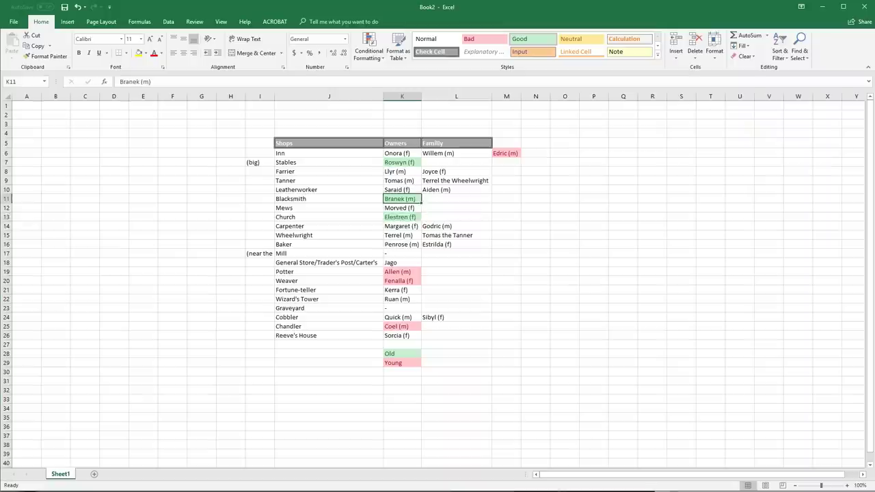
{"action": "left_click", "coordinate": [402, 262]}
{"action": "left_click", "coordinate": [402, 271]}
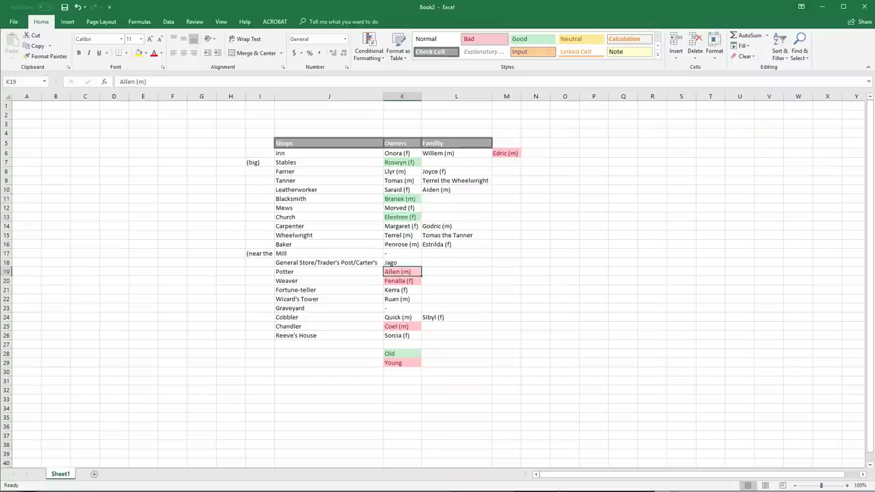
{"action": "left_click", "coordinate": [402, 281]}
{"action": "left_click", "coordinate": [402, 326]}
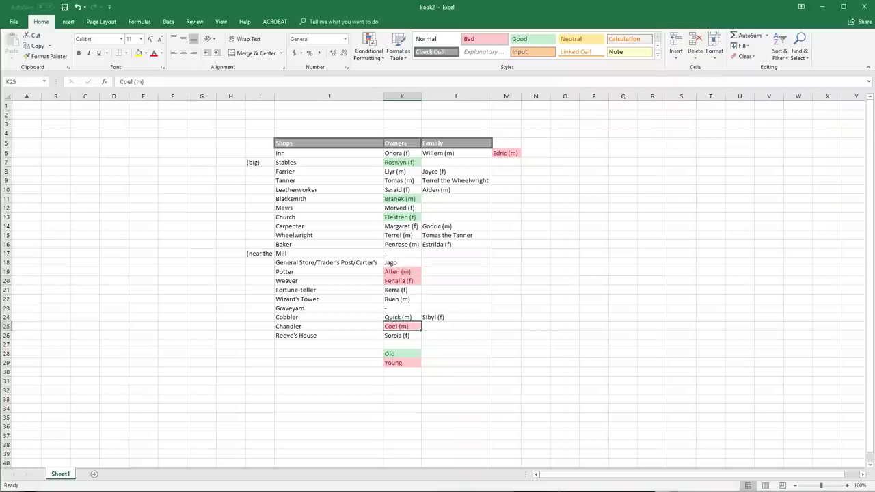
{"action": "left_click", "coordinate": [456, 281]}
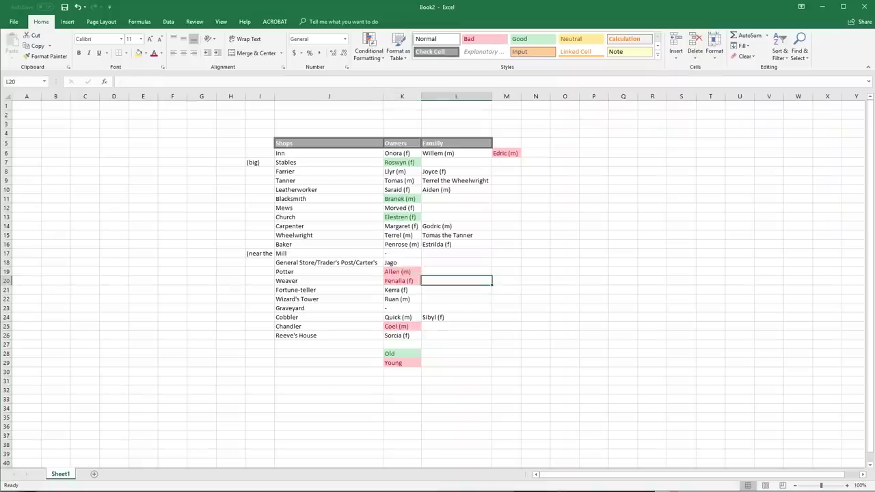
{"action": "left_click", "coordinate": [456, 153]}
{"action": "left_click", "coordinate": [457, 181]}
{"action": "left_click", "coordinate": [456, 171]}
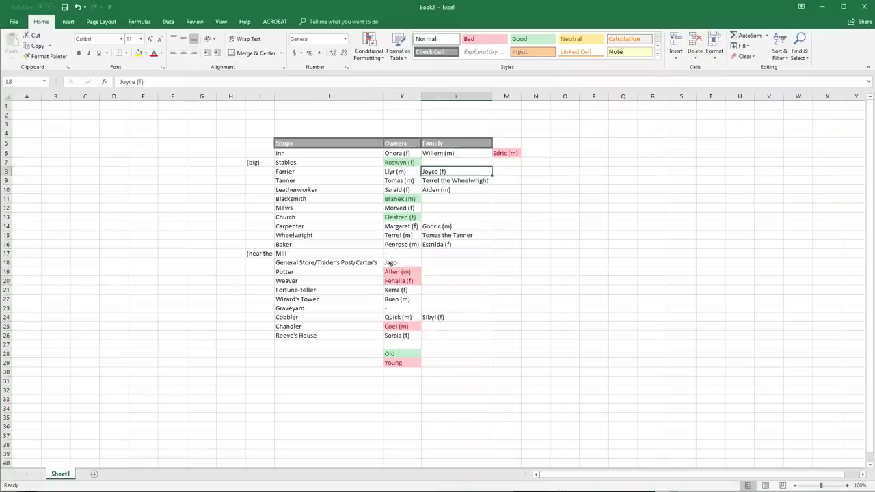
{"action": "left_click", "coordinate": [456, 236]}
{"action": "left_click", "coordinate": [456, 244]}
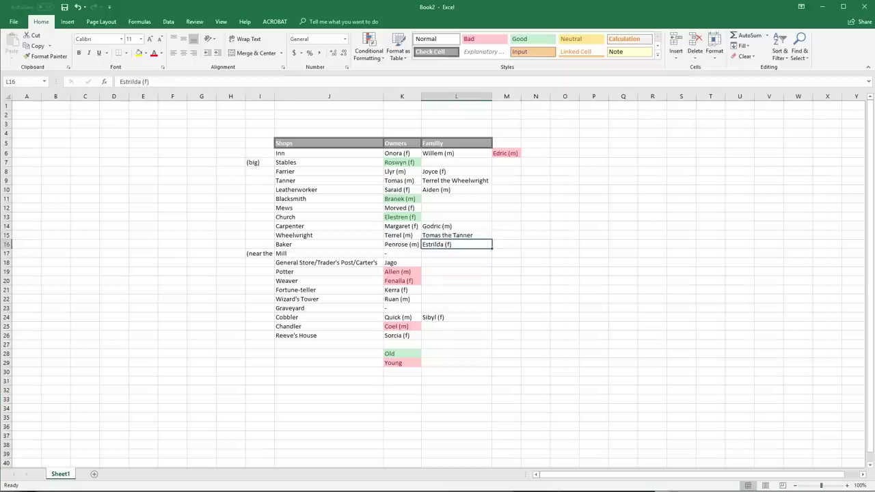
{"action": "left_click", "coordinate": [456, 271]}
{"action": "left_click", "coordinate": [456, 318]}
{"action": "left_click", "coordinate": [456, 344]}
{"action": "left_click", "coordinate": [456, 362]}
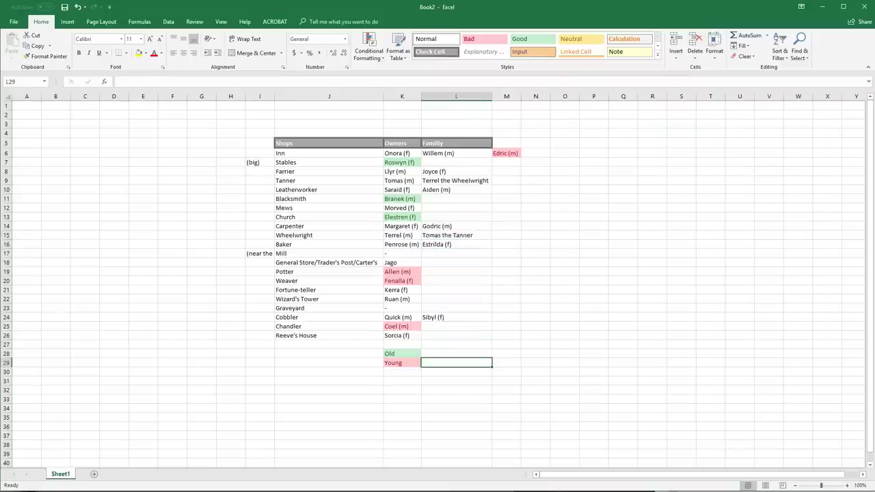
{"action": "left_click", "coordinate": [402, 153]}
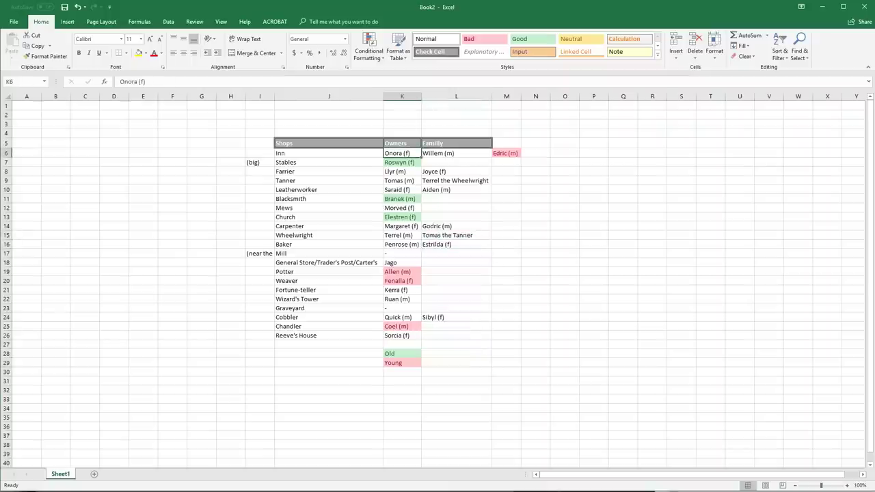
{"action": "left_click", "coordinate": [456, 154]}
{"action": "left_click", "coordinate": [506, 153]}
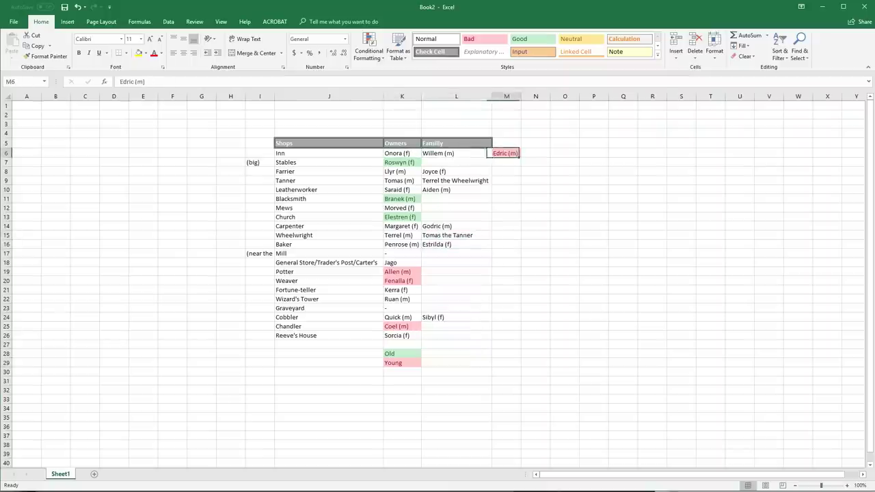
{"action": "left_click", "coordinate": [329, 153]}
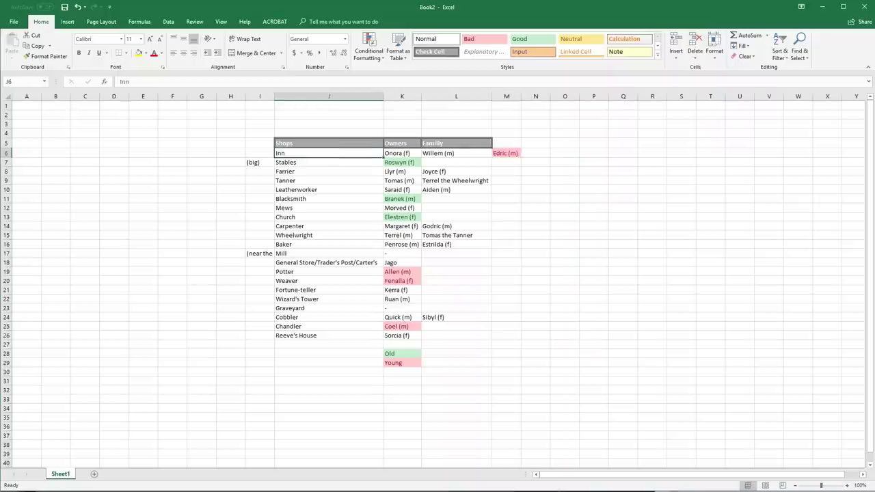
{"action": "left_click", "coordinate": [402, 172]}
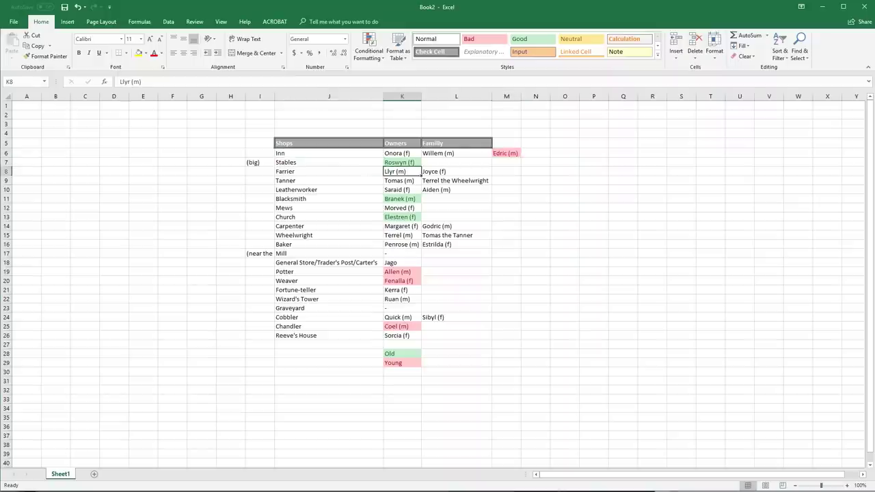
{"action": "left_click", "coordinate": [456, 172]}
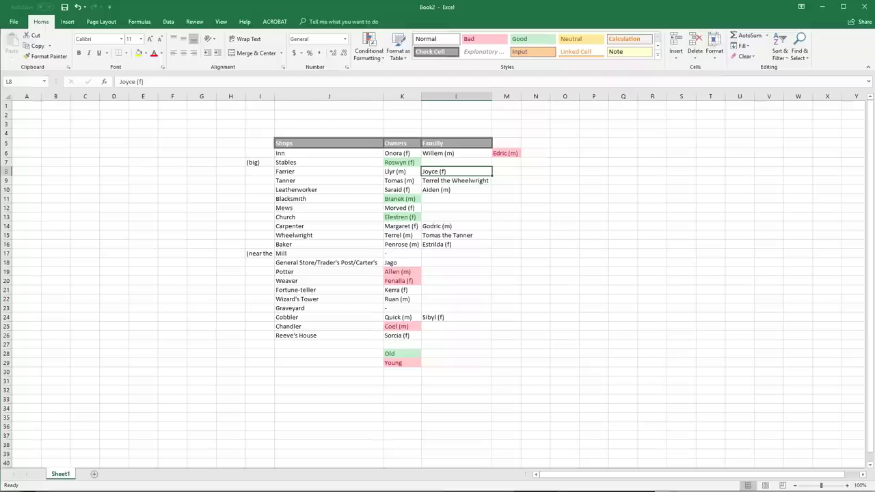
{"action": "left_click", "coordinate": [456, 199]}
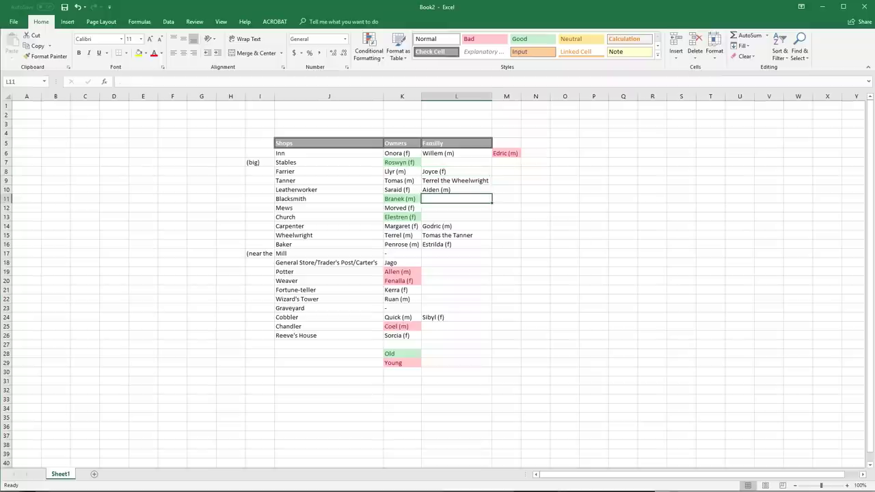
{"action": "key", "text": "Up"}
{"action": "key", "text": "Up"}
{"action": "key", "text": "Left"}
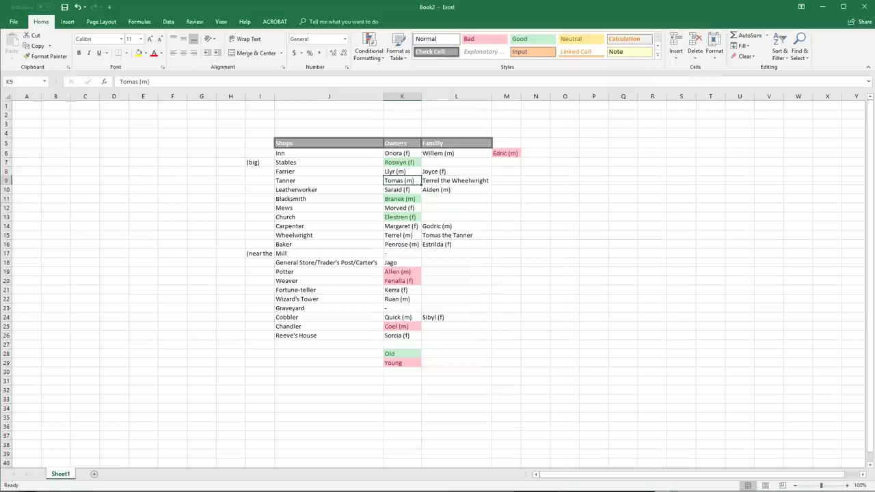
{"action": "left_click", "coordinate": [456, 180]}
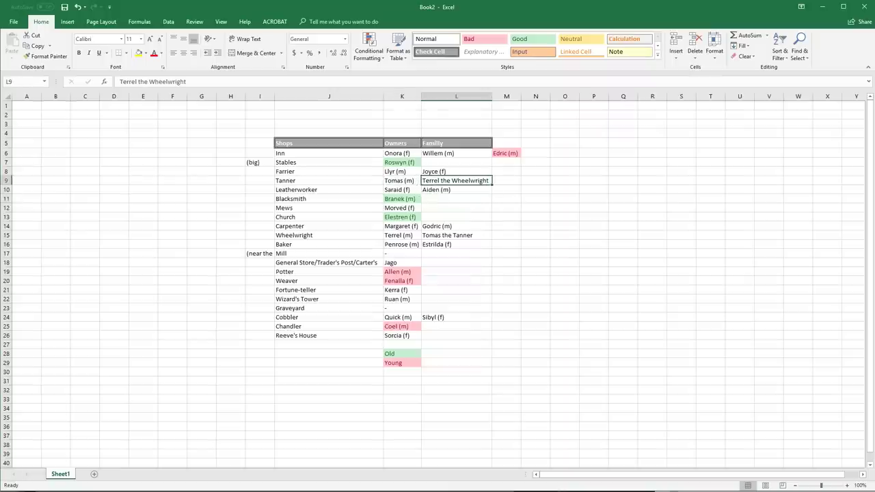
{"action": "key", "text": "Down"}
{"action": "key", "text": "Down"}
{"action": "key", "text": "Down"}
{"action": "key", "text": "Down"}
{"action": "key", "text": "Down"}
{"action": "key", "text": "Down"}
{"action": "key", "text": "Left"}
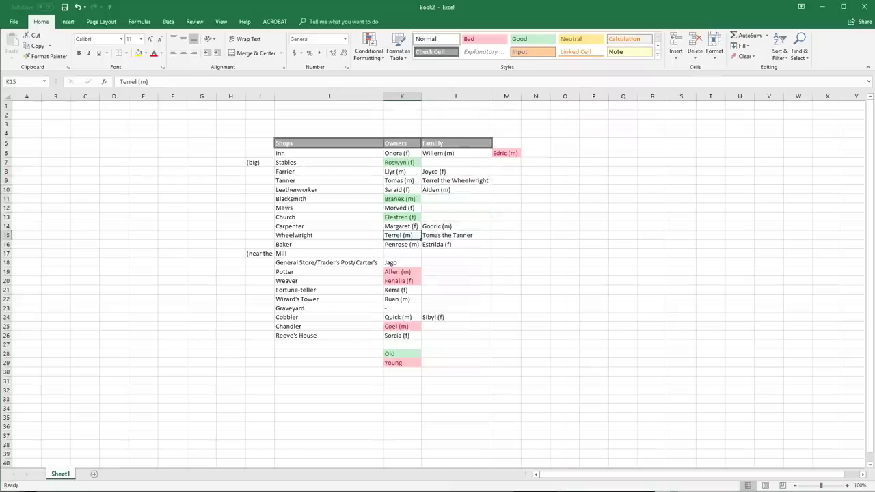
{"action": "key", "text": "Right"}
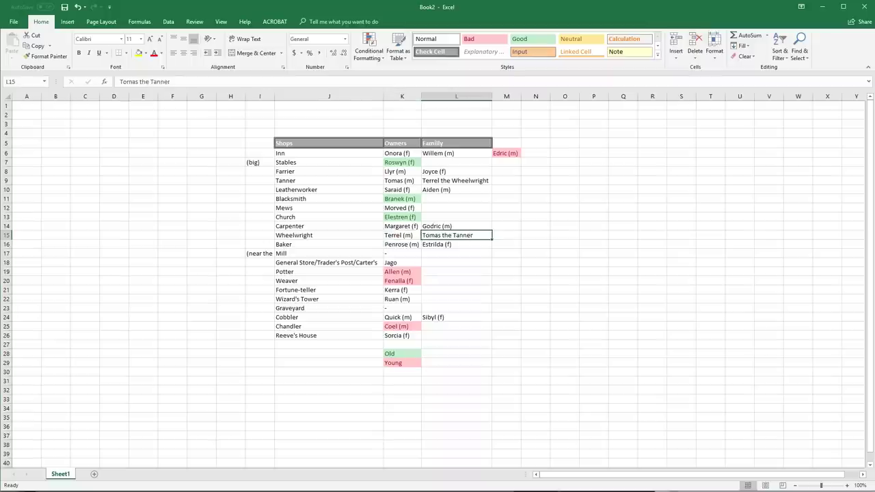
{"action": "key", "text": "Down"}
{"action": "key", "text": "Down"}
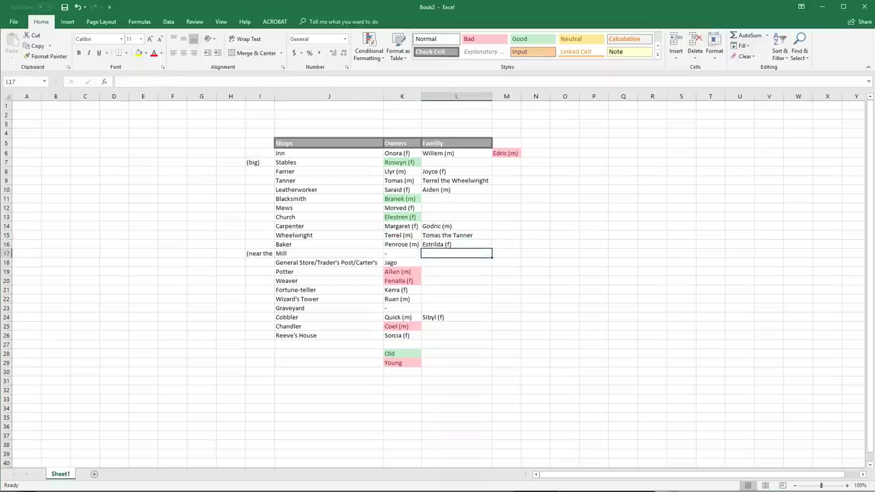
{"action": "key", "text": "Up"}
{"action": "key", "text": "Left"}
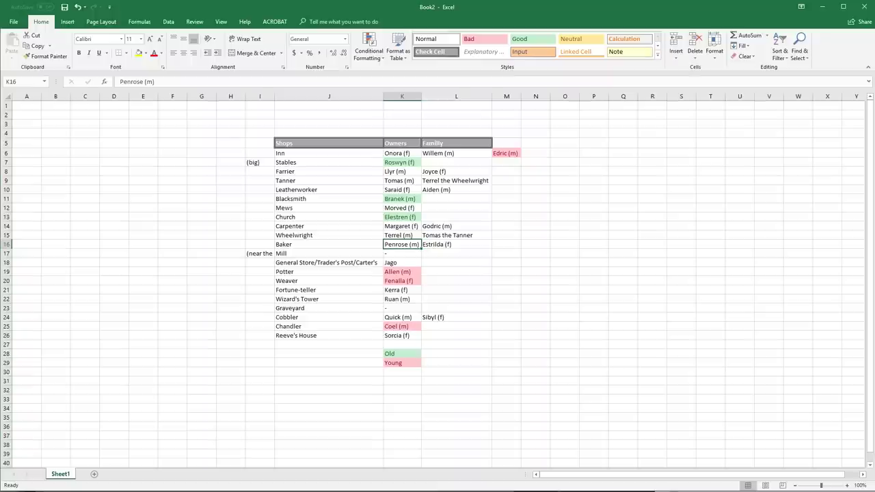
{"action": "key", "text": "Up"}
{"action": "key", "text": "Up"}
{"action": "key", "text": "Up"}
{"action": "key", "text": "Up"}
{"action": "key", "text": "Up"}
{"action": "key", "text": "Up"}
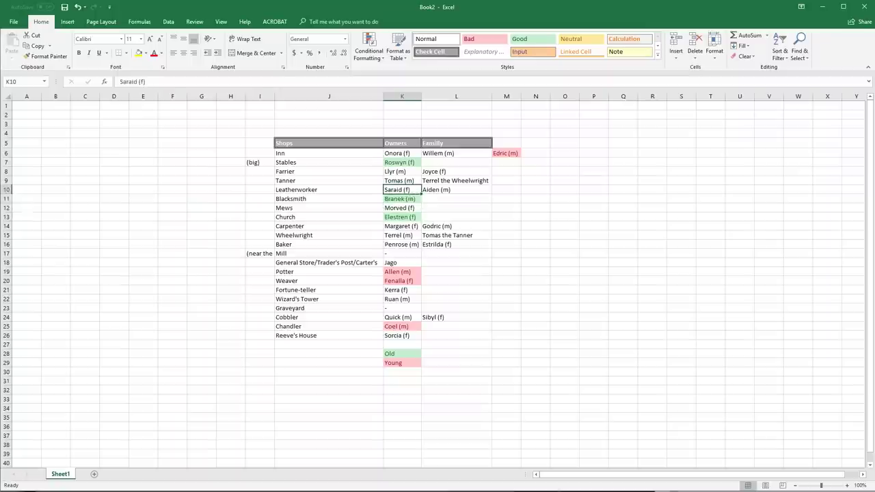
{"action": "key", "text": "Down"}
{"action": "key", "text": "Down"}
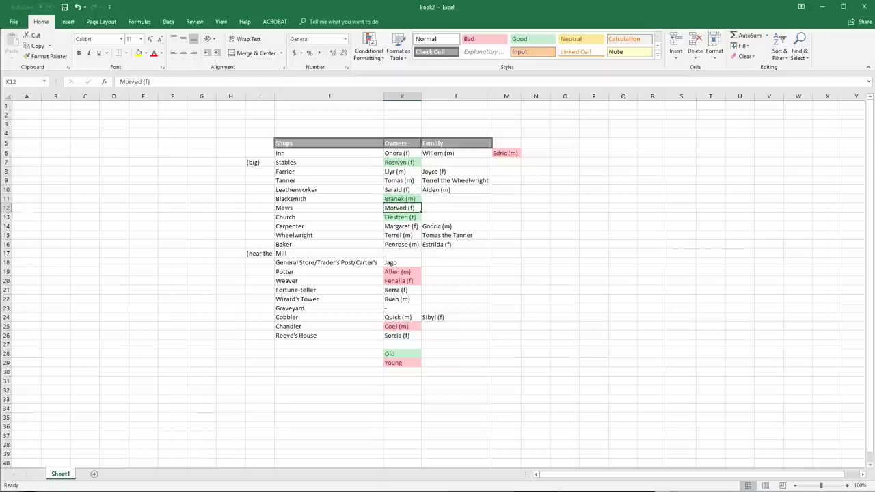
{"action": "key", "text": "Down"}
{"action": "key", "text": "Down"}
{"action": "key", "text": "Down"}
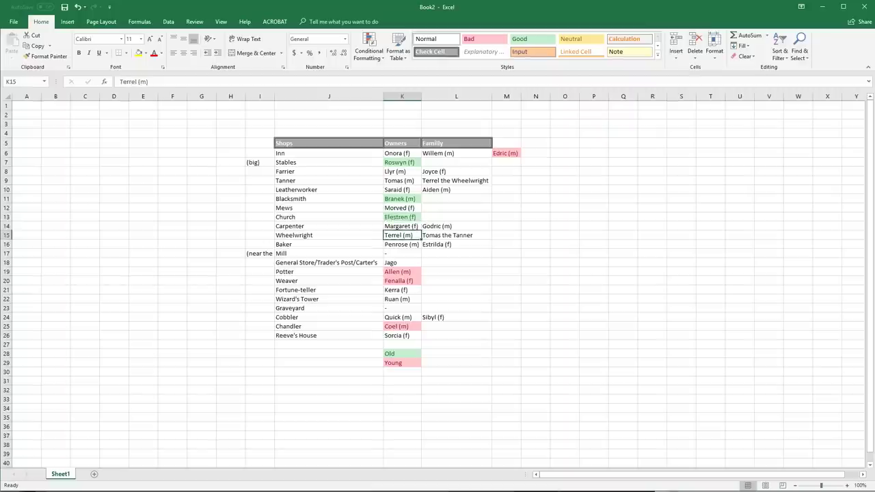
{"action": "key", "text": "Down"}
{"action": "key", "text": "Down"}
{"action": "key", "text": "Down"}
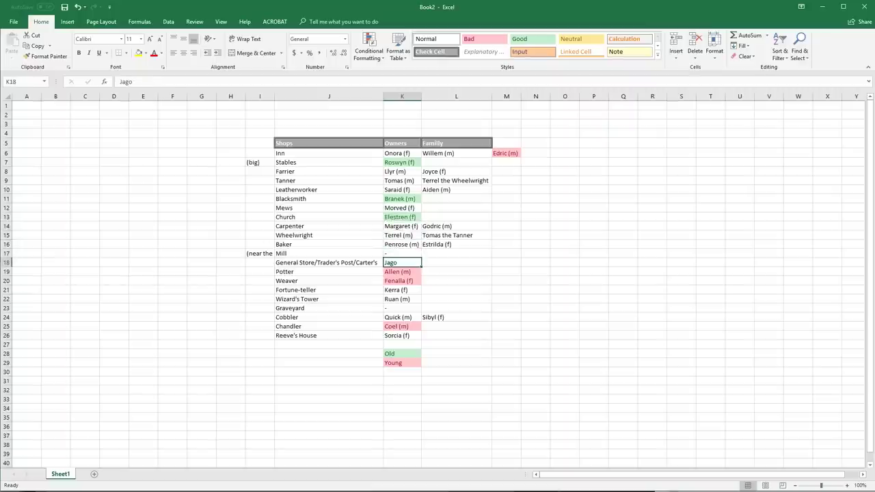
{"action": "key", "text": "Up"}
{"action": "key", "text": "Up"}
{"action": "key", "text": "Up"}
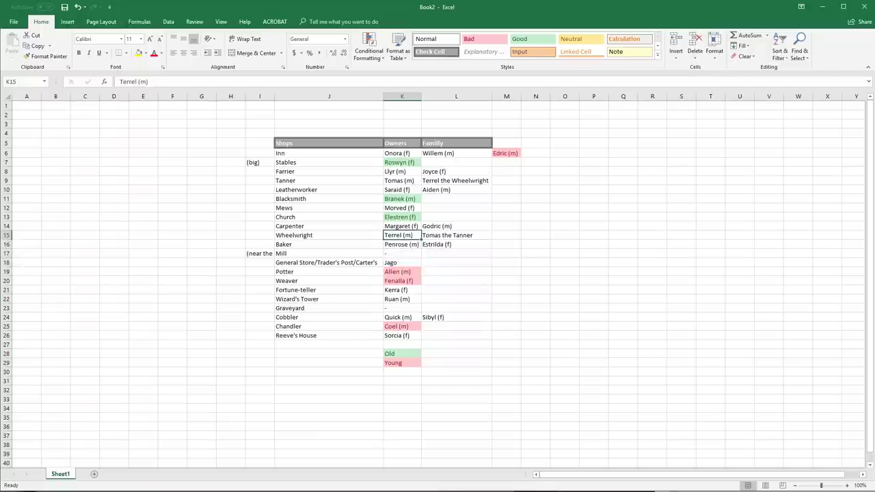
{"action": "key", "text": "Down"}
{"action": "key", "text": "Down"}
{"action": "key", "text": "Down"}
{"action": "key", "text": "Down"}
{"action": "key", "text": "Down"}
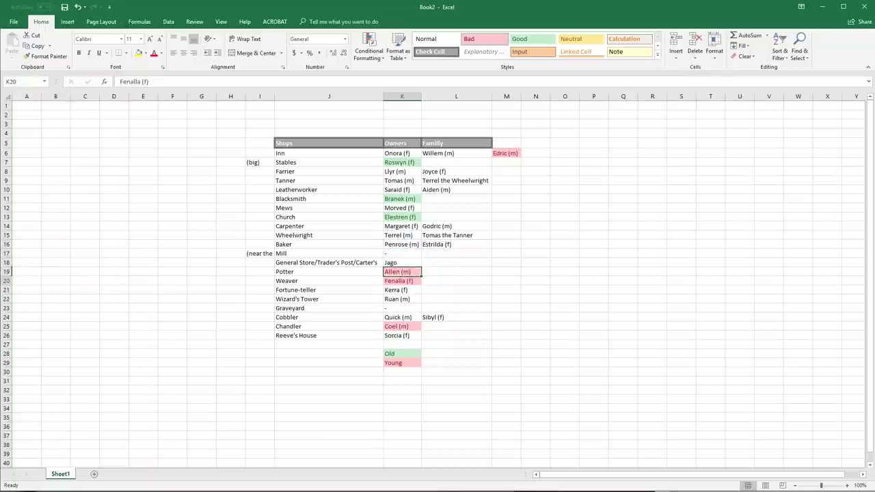
{"action": "key", "text": "Down"}
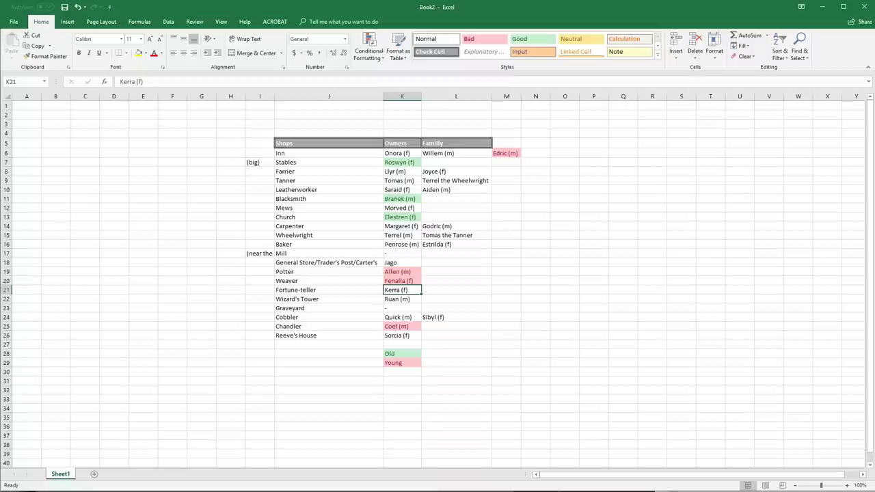
{"action": "key", "text": "Down"}
{"action": "key", "text": "Down"}
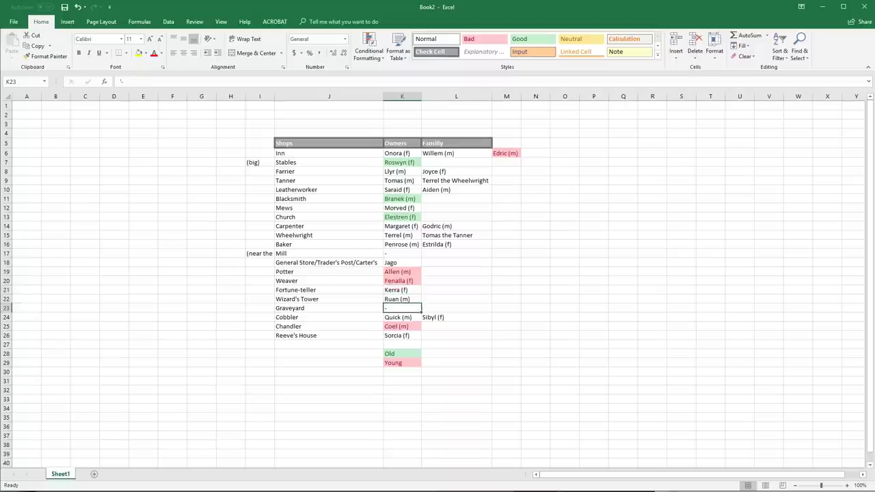
{"action": "key", "text": "Down"}
{"action": "key", "text": "Down"}
{"action": "key", "text": "Up"}
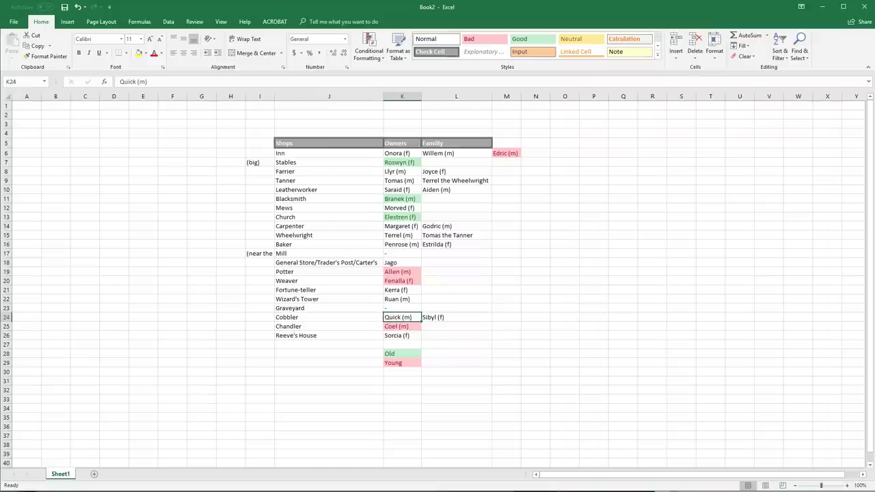
{"action": "key", "text": "Up"}
{"action": "key", "text": "Up"}
{"action": "key", "text": "Up"}
{"action": "key", "text": "Up"}
{"action": "key", "text": "Up"}
{"action": "key", "text": "Up"}
{"action": "key", "text": "Up"}
{"action": "key", "text": "Up"}
{"action": "key", "text": "Up"}
{"action": "key", "text": "Up"}
{"action": "key", "text": "Up"}
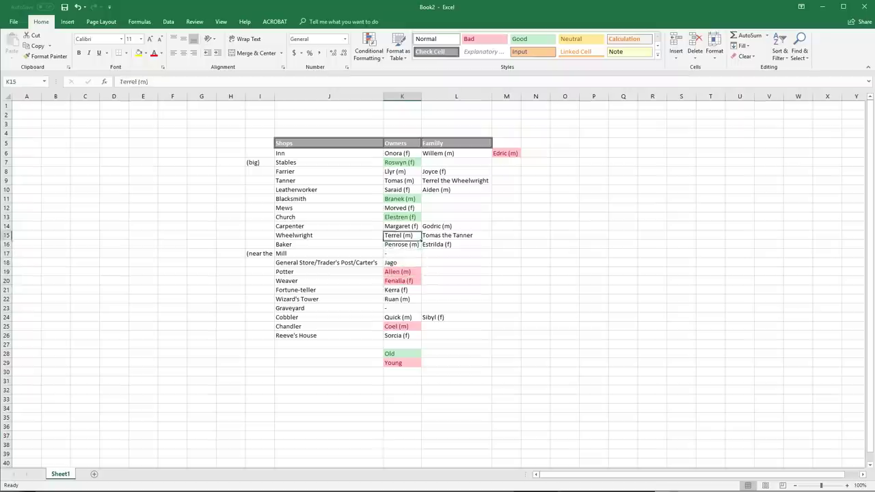
{"action": "key", "text": "Up"}
{"action": "key", "text": "Up"}
{"action": "key", "text": "Up"}
{"action": "key", "text": "Up"}
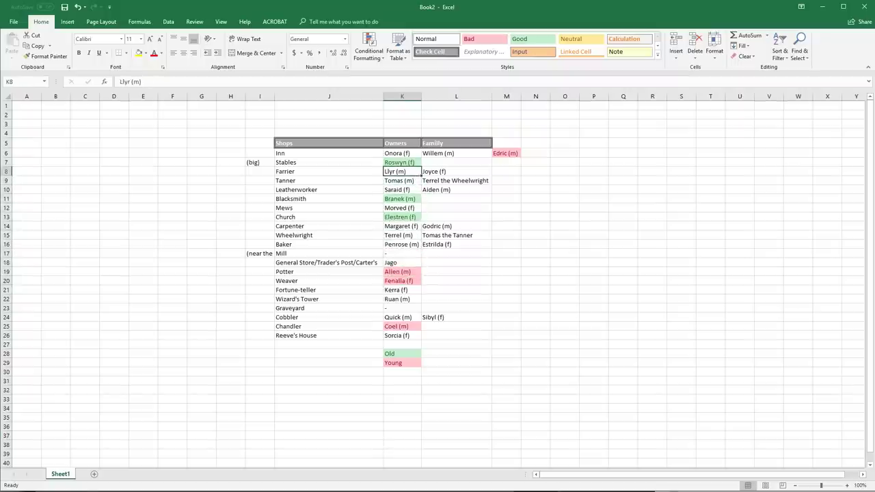
{"action": "left_click", "coordinate": [329, 154]}
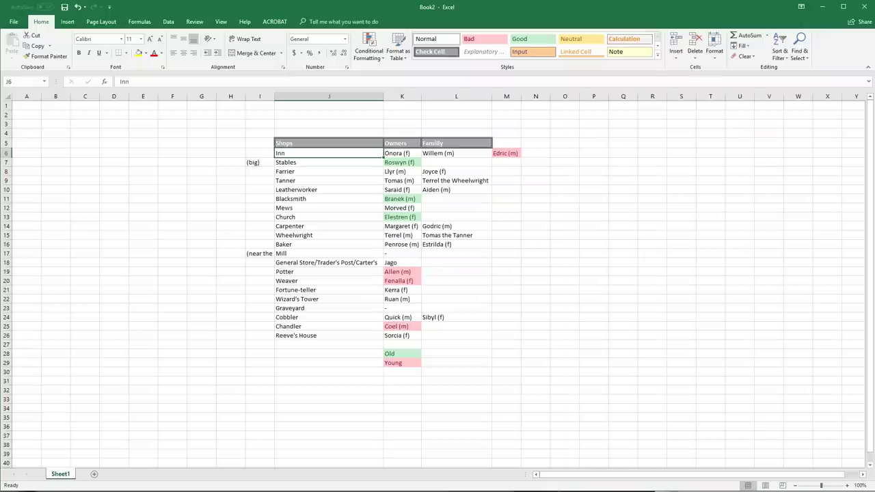
{"action": "key", "text": "Down"}
{"action": "key", "text": "Down"}
{"action": "key", "text": "Up"}
{"action": "key", "text": "Up"}
{"action": "key", "text": "Right"}
{"action": "key", "text": "Down"}
{"action": "key", "text": "Left"}
{"action": "key", "text": "Down"}
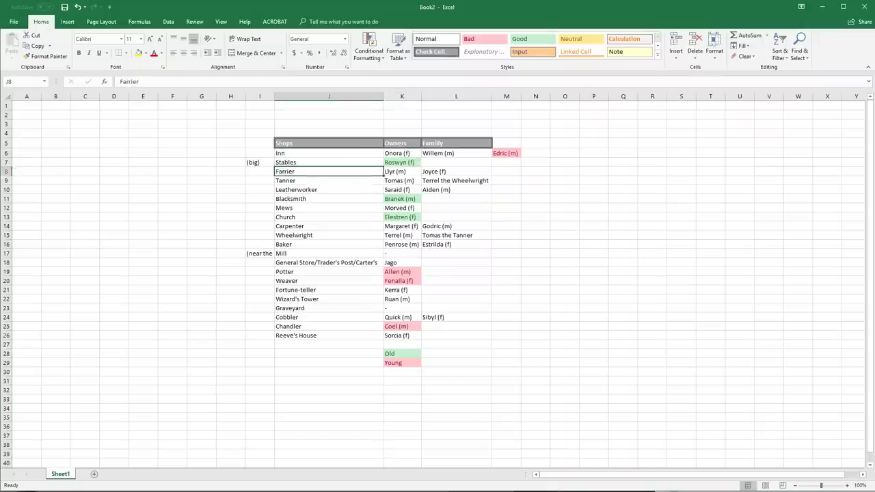
{"action": "key", "text": "Right"}
{"action": "key", "text": "Down"}
{"action": "key", "text": "Left"}
{"action": "key", "text": "Left"}
{"action": "key", "text": "Down"}
{"action": "key", "text": "Down"}
{"action": "key", "text": "Right"}
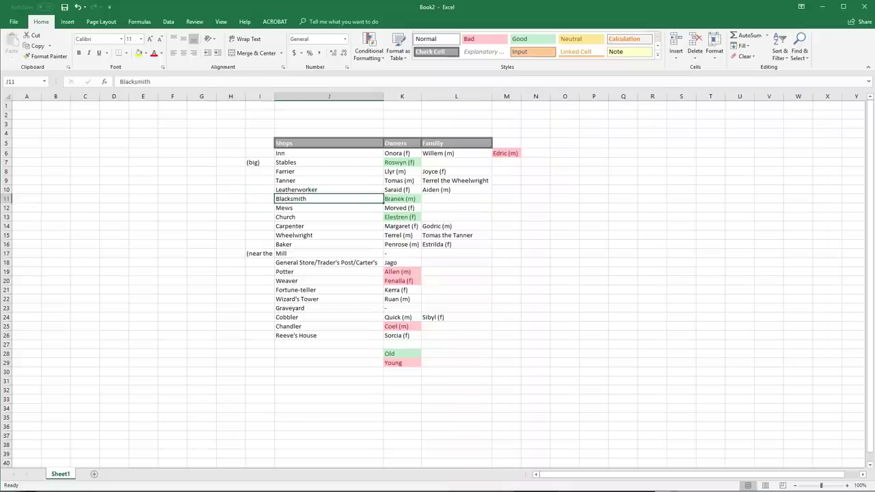
{"action": "key", "text": "Down"}
{"action": "key", "text": "Right"}
{"action": "key", "text": "Down"}
{"action": "key", "text": "Left"}
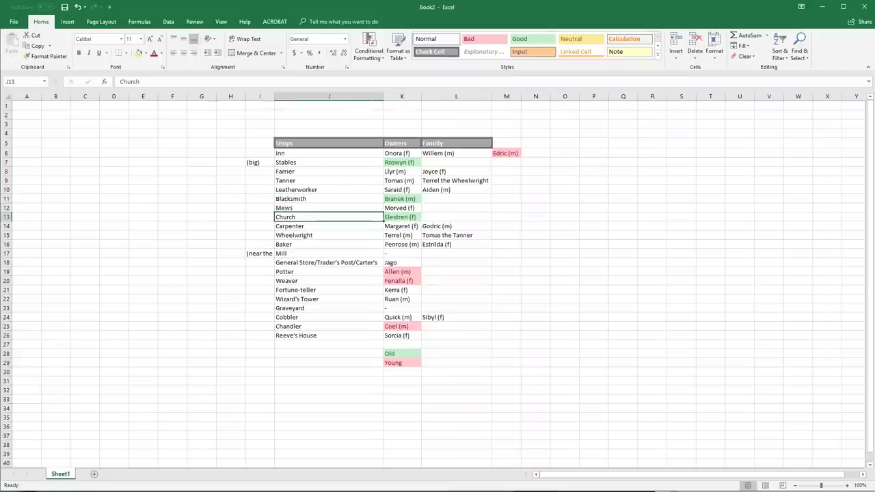
{"action": "key", "text": "Down"}
{"action": "key", "text": "Right"}
{"action": "key", "text": "Up"}
{"action": "key", "text": "Up"}
{"action": "key", "text": "Up"}
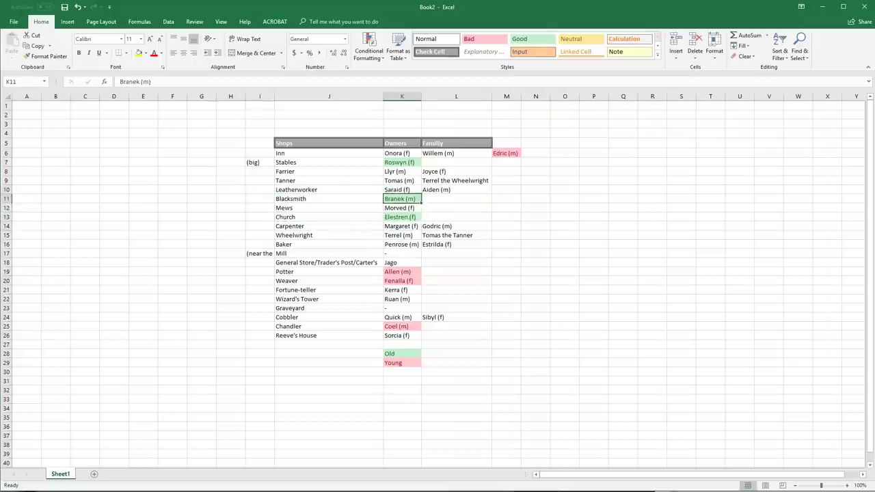
{"action": "key", "text": "Up"}
{"action": "key", "text": "Up"}
{"action": "key", "text": "Up"}
{"action": "key", "text": "Down"}
{"action": "key", "text": "Down"}
{"action": "key", "text": "Down"}
{"action": "key", "text": "Down"}
{"action": "key", "text": "Down"}
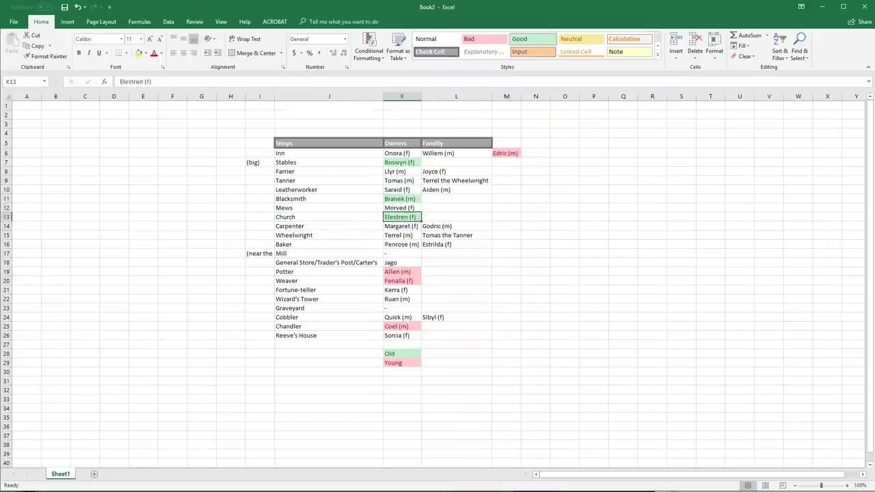
{"action": "key", "text": "Down"}
{"action": "key", "text": "Down"}
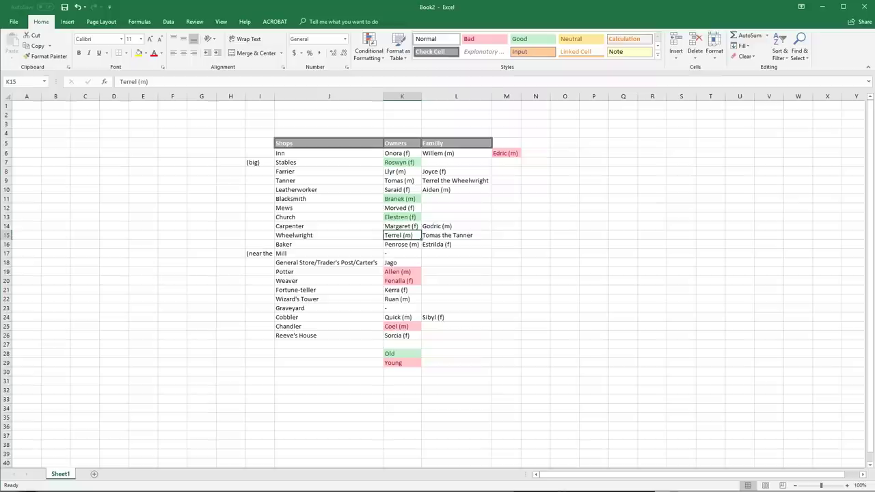
{"action": "key", "text": "Down"}
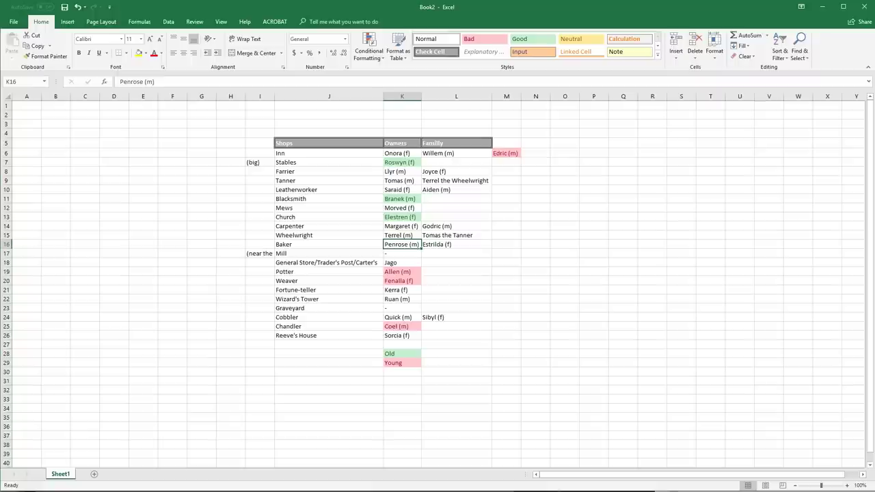
{"action": "key", "text": "Down"}
{"action": "key", "text": "Down"}
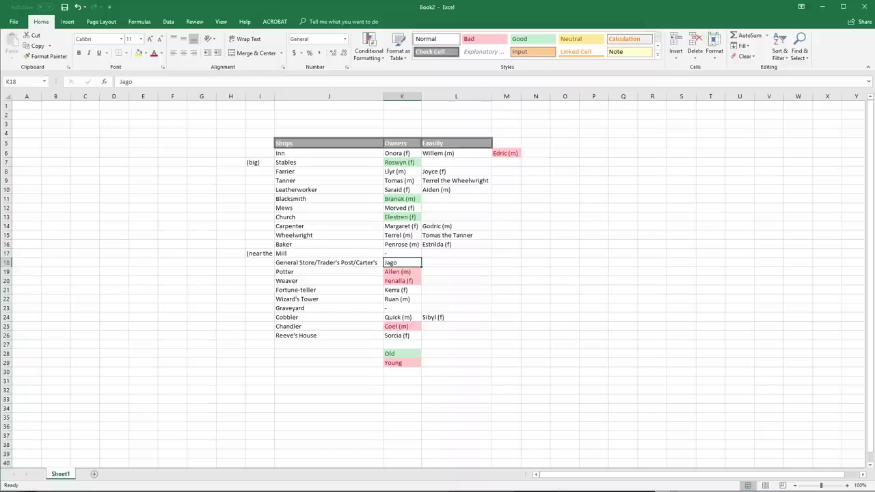
{"action": "key", "text": "Down"}
{"action": "key", "text": "Down"}
{"action": "key", "text": "Down"}
{"action": "key", "text": "Down"}
{"action": "key", "text": "Right"}
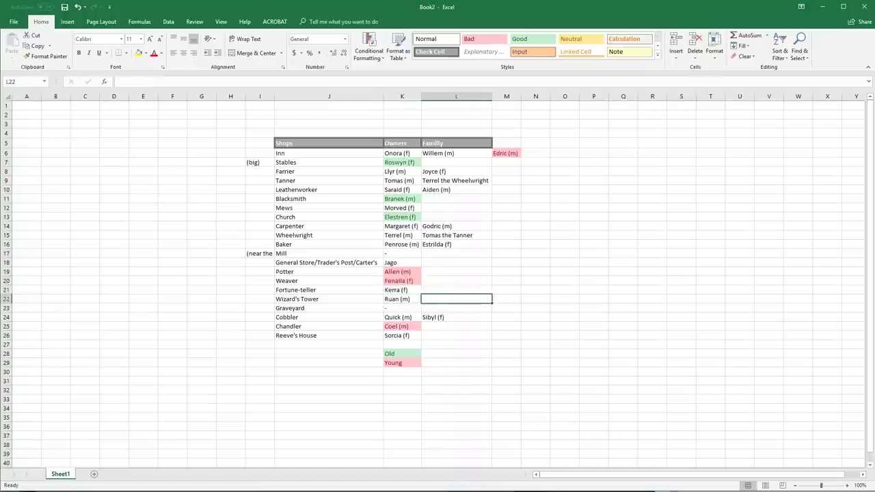
{"action": "key", "text": "Up"}
{"action": "key", "text": "Up"}
{"action": "key", "text": "Up"}
{"action": "key", "text": "Up"}
{"action": "key", "text": "Up"}
{"action": "key", "text": "Up"}
{"action": "key", "text": "Up"}
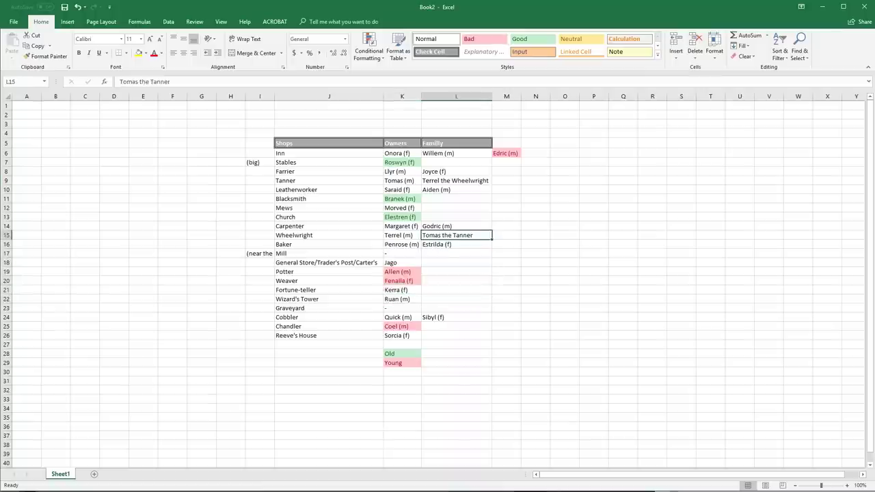
{"action": "key", "text": "Up"}
{"action": "key", "text": "Up"}
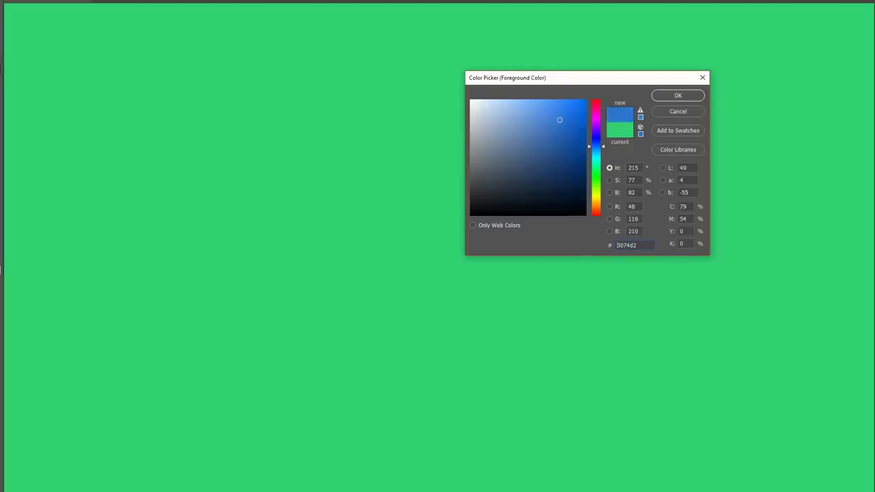
Make the river's blue foreground colour brighter and more saturated in the Color Picker
{"action": "left_click", "coordinate": [578, 105]}
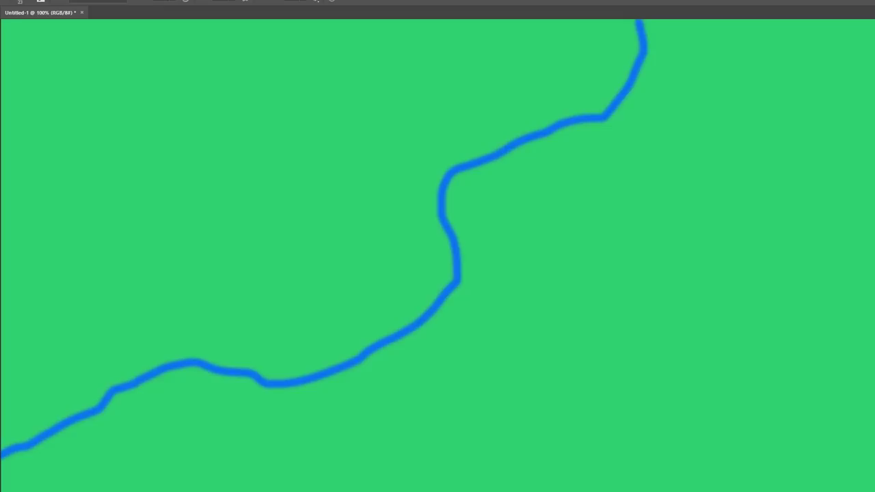
Paint the brown road across the map from the right edge
{"action": "mouse_move", "coordinate": [874, 130]}
{"action": "left_mouse_down"}
{"action": "mouse_move", "coordinate": [739, 154]}
{"action": "mouse_move", "coordinate": [619, 246]}
{"action": "mouse_move", "coordinate": [568, 268]}
{"action": "mouse_move", "coordinate": [506, 274]}
{"action": "mouse_move", "coordinate": [328, 269]}
{"action": "mouse_move", "coordinate": [203, 242]}
{"action": "mouse_move", "coordinate": [117, 201]}
{"action": "mouse_move", "coordinate": [2, 194]}
{"action": "left_mouse_up"}
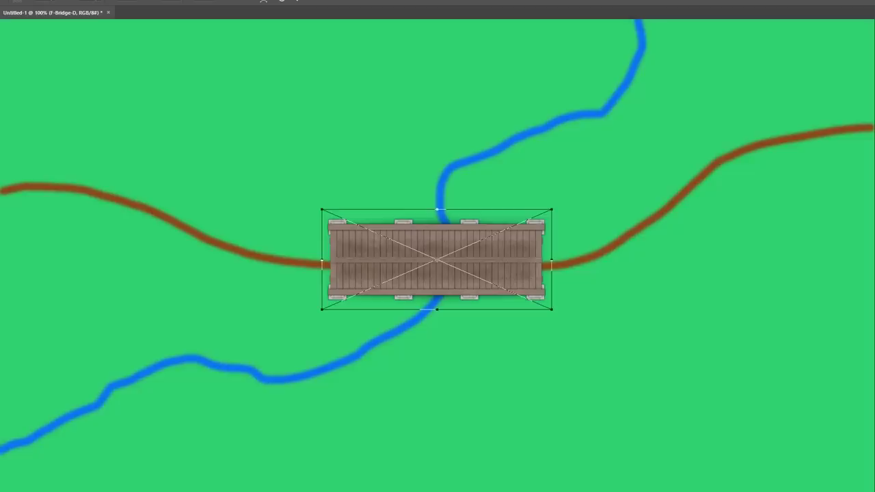
Scale the bridge down to road width, zooming in and out to check the fit
{"action": "left_click_drag", "start_coordinate": [551, 309], "coordinate": [474, 280]}
{"action": "key", "text": "ctrl+plus"}
{"action": "key", "text": "ctrl+minus"}
{"action": "key", "text": "ctrl+minus"}
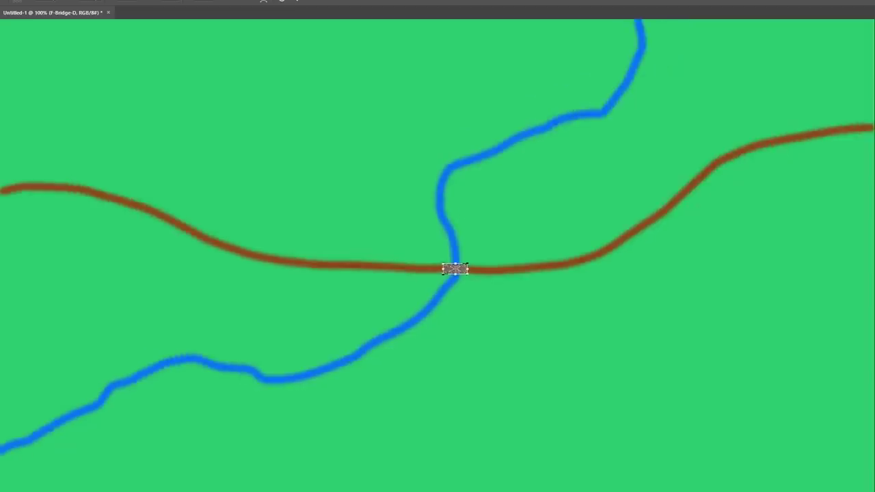
{"action": "key", "text": "ctrl+plus"}
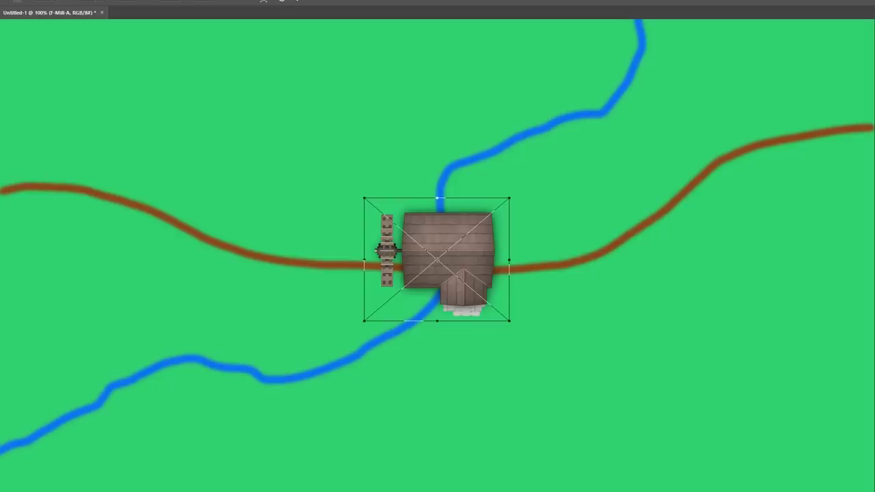
Shrink the mill image to map scale and commit its placement
{"action": "left_click_drag", "start_coordinate": [509, 321], "coordinate": [443, 167]}
{"action": "key", "text": "Return"}
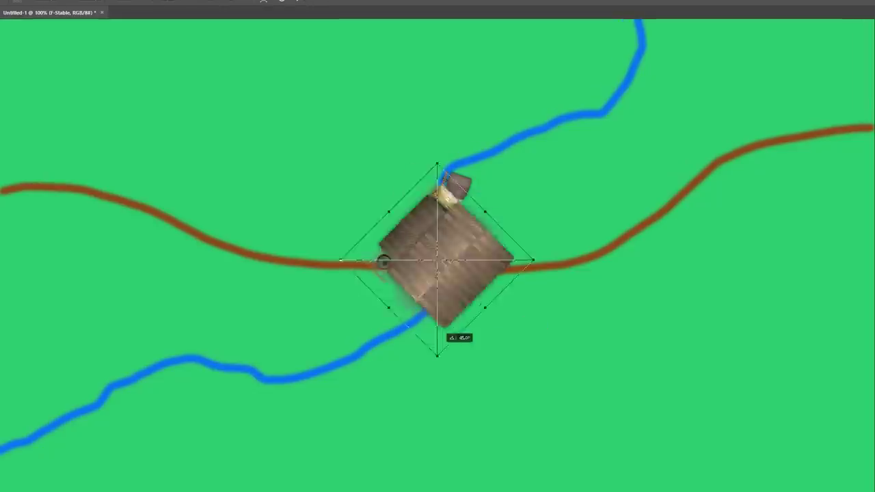
Rotate the stable, shrink it to match the buildings, and move it west of the river
{"action": "left_click_drag", "start_coordinate": [384, 260], "coordinate": [483, 231]}
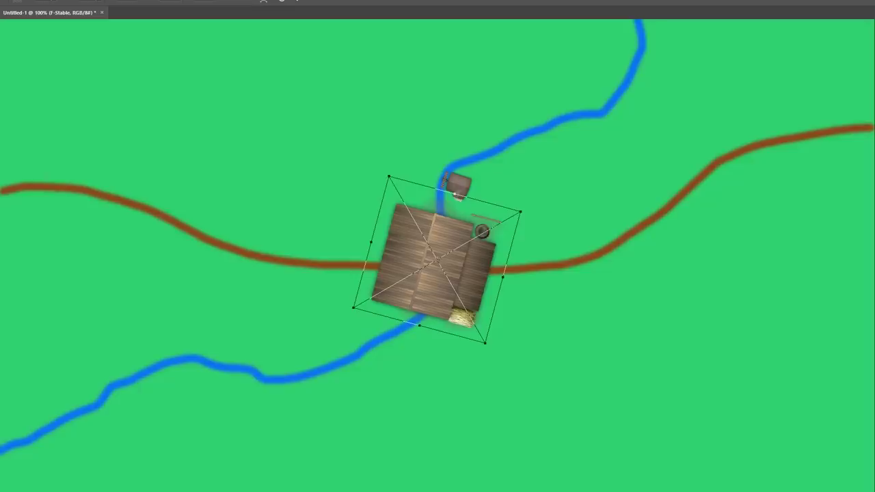
{"action": "left_click_drag", "start_coordinate": [484, 342], "coordinate": [416, 224]}
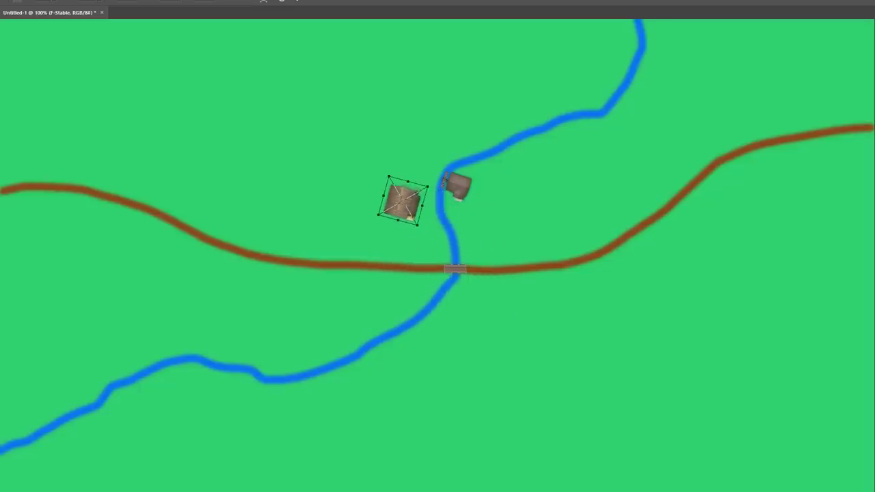
{"action": "left_click_drag", "start_coordinate": [411, 190], "coordinate": [403, 219]}
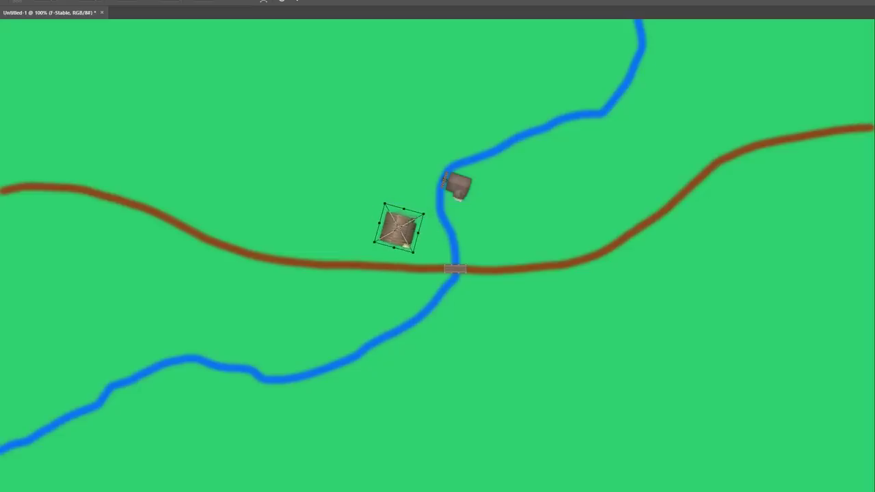
{"action": "key", "text": "Escape"}
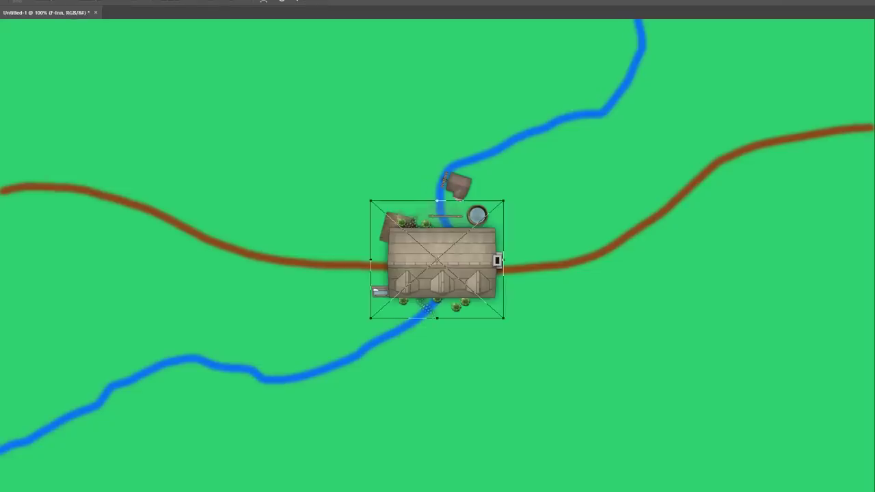
Turn the inn 90°, shrink it to building size and set it east of the river above the road
{"action": "left_click_drag", "start_coordinate": [512, 179], "coordinate": [434, 258]}
{"action": "left_click_drag", "start_coordinate": [410, 226], "coordinate": [512, 223]}
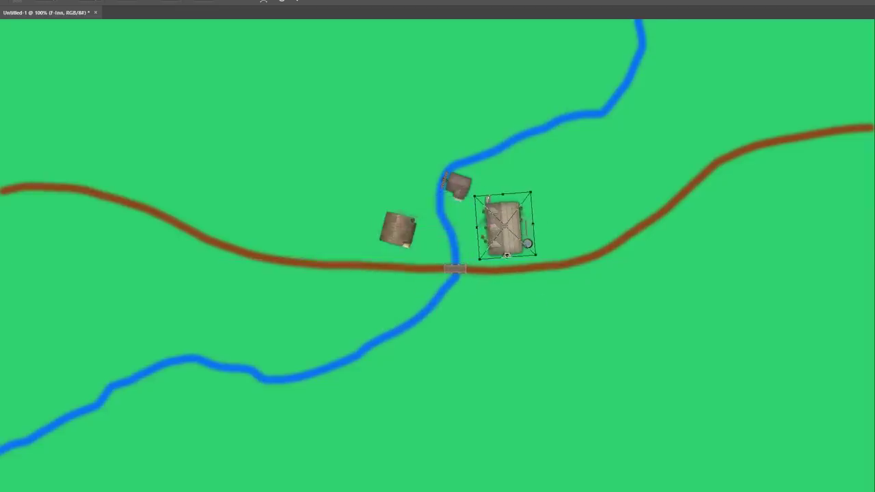
{"action": "left_click_drag", "start_coordinate": [536, 255], "coordinate": [522, 241]}
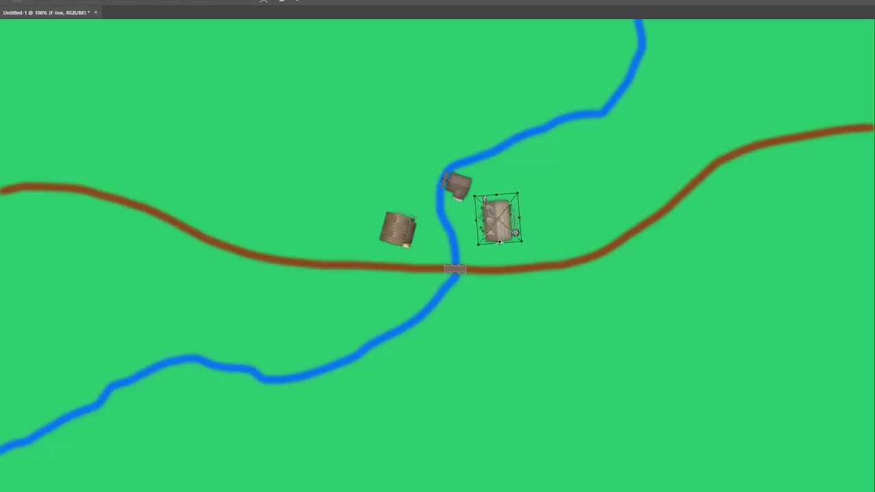
{"action": "left_click_drag", "start_coordinate": [504, 208], "coordinate": [499, 218]}
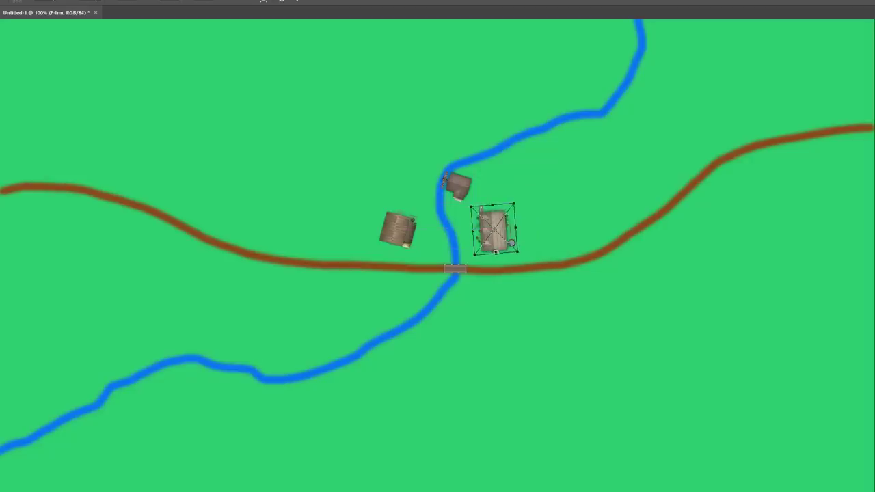
{"action": "left_click_drag", "start_coordinate": [518, 252], "coordinate": [508, 244]}
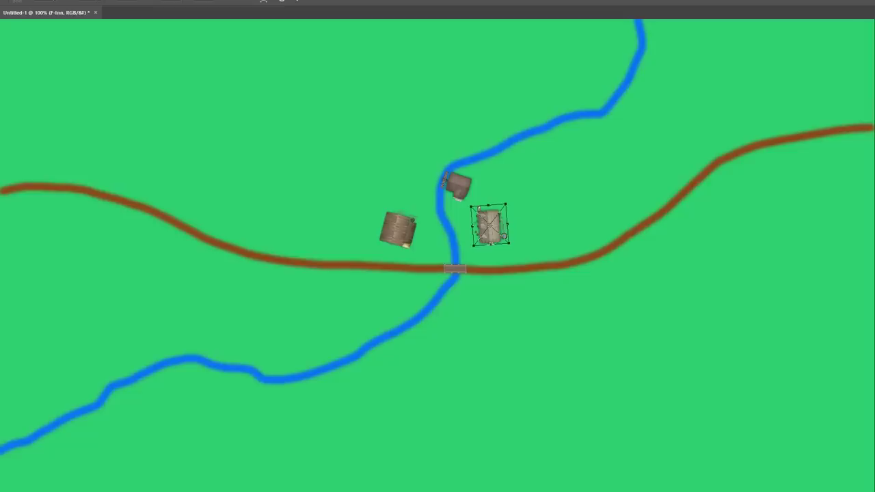
{"action": "left_click_drag", "start_coordinate": [492, 210], "coordinate": [494, 221]}
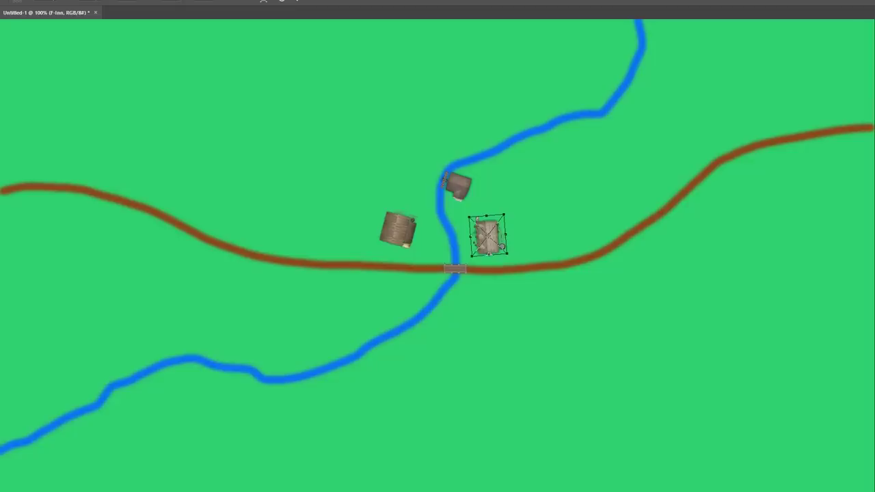
Commit the inn, then turn the Blacksmith 180° and move it below the road
{"action": "key", "text": "Return"}
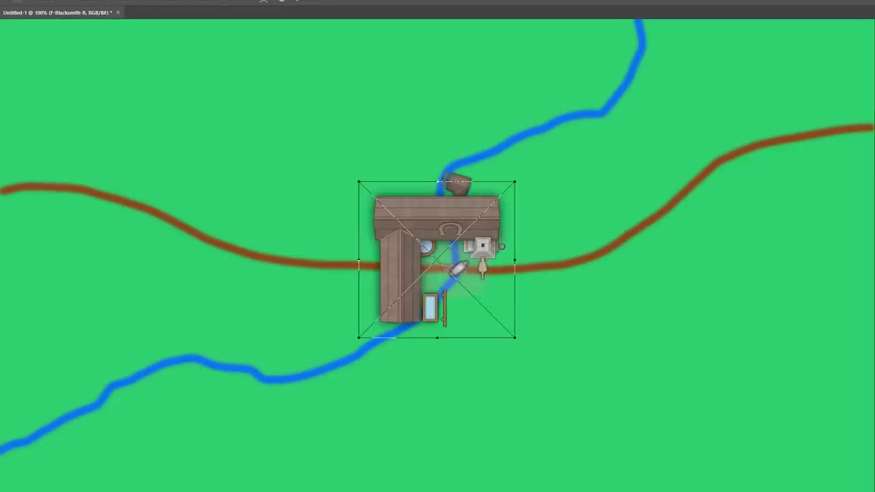
{"action": "left_click_drag", "start_coordinate": [541, 160], "coordinate": [339, 335]}
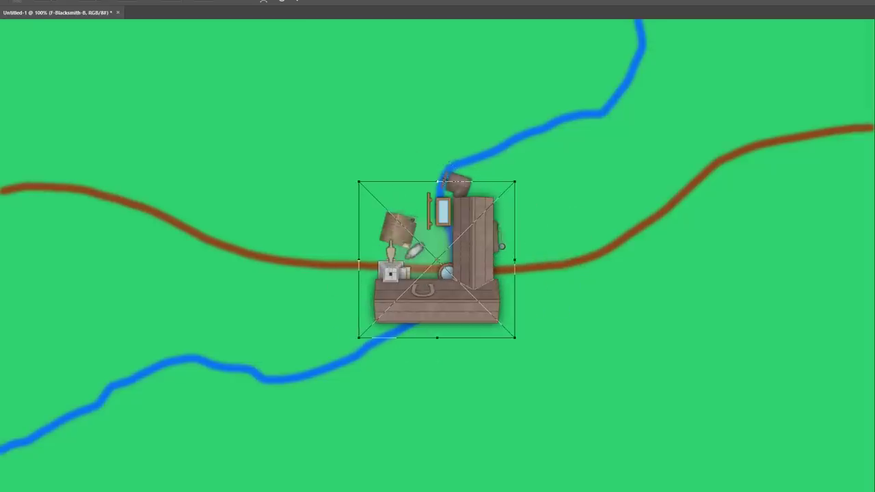
{"action": "left_click_drag", "start_coordinate": [433, 276], "coordinate": [484, 344]}
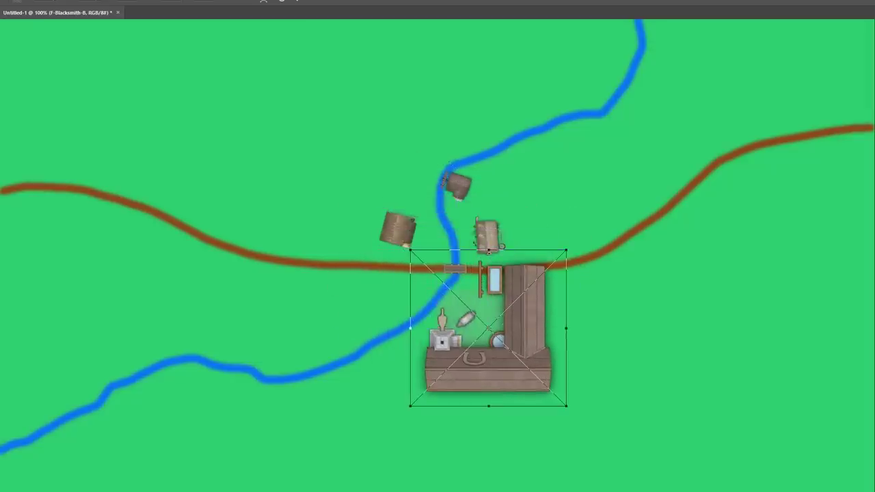
Shrink the Blacksmith to house size and settle it south of the road, east of the river
{"action": "left_click_drag", "start_coordinate": [566, 406], "coordinate": [489, 305]}
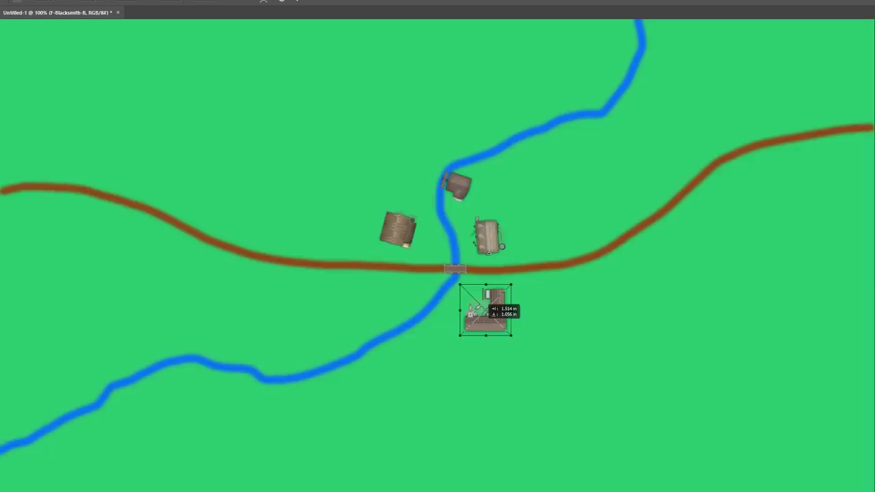
{"action": "left_click_drag", "start_coordinate": [489, 305], "coordinate": [488, 305]}
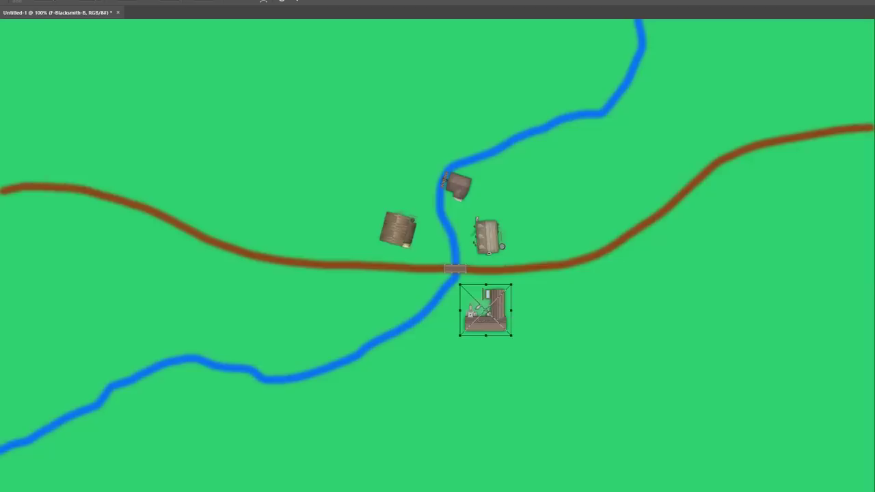
{"action": "left_click_drag", "start_coordinate": [512, 310], "coordinate": [479, 325]}
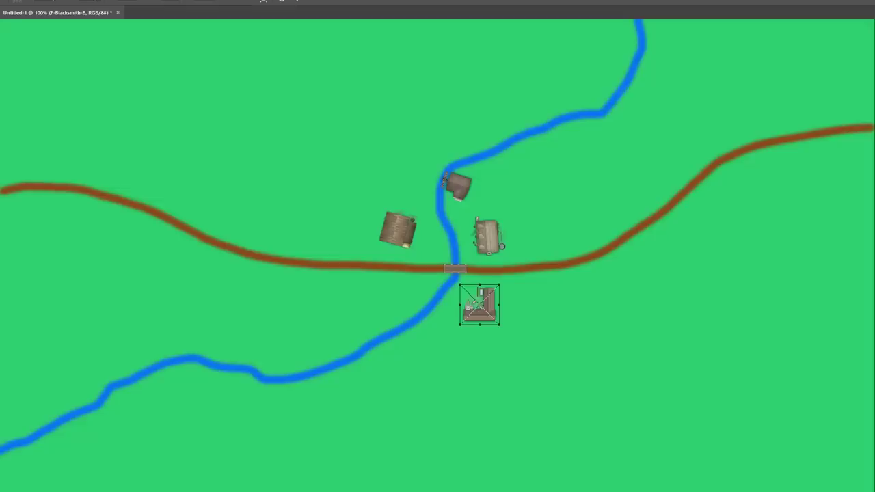
{"action": "left_click_drag", "start_coordinate": [482, 291], "coordinate": [503, 319]}
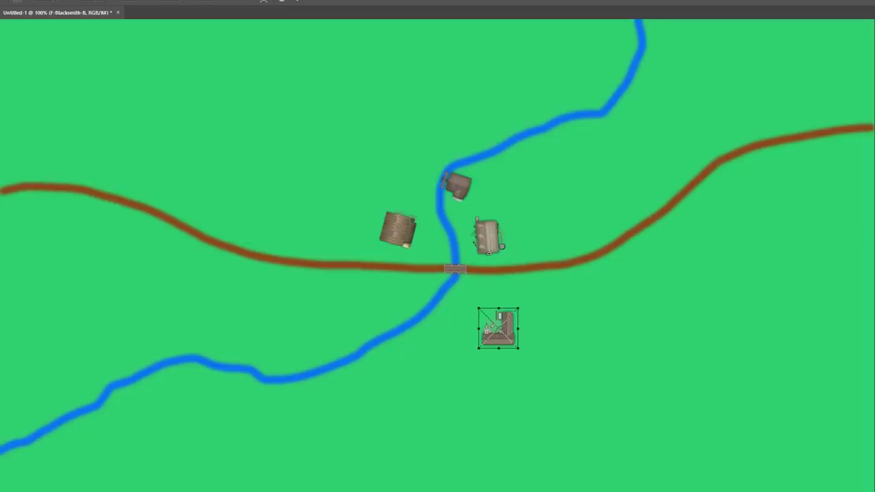
{"action": "key", "text": "Return"}
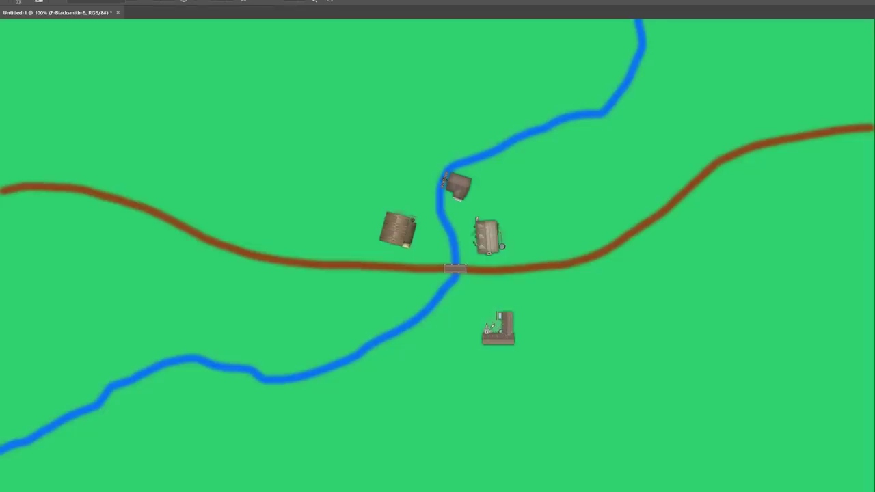
Shrink the Temple and place it west of the river below the road
{"action": "key", "text": "v"}
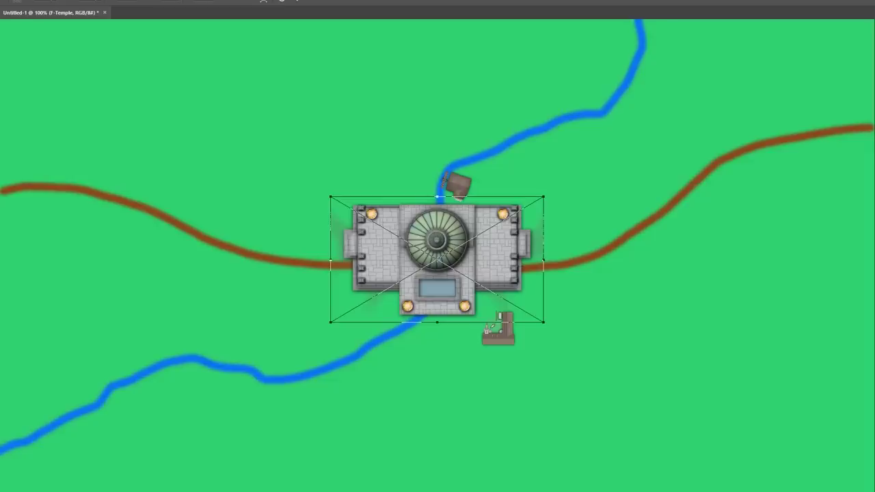
{"action": "left_click_drag", "start_coordinate": [544, 197], "coordinate": [382, 218]}
{"action": "left_click_drag", "start_coordinate": [388, 288], "coordinate": [200, 284]}
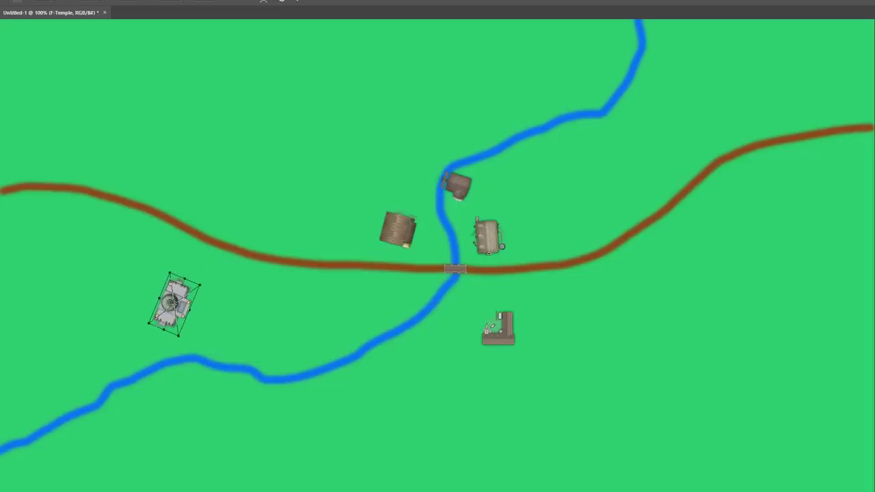
{"action": "key", "text": "Return"}
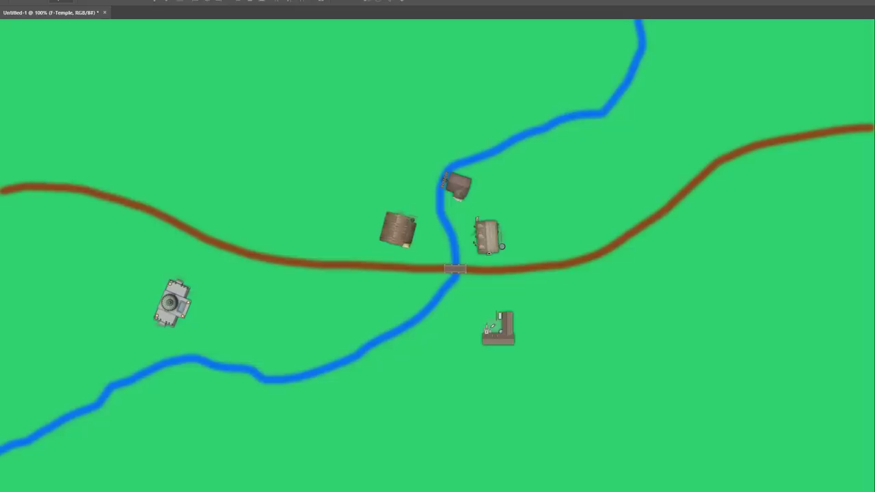
Rotate the Temple about -85° so it sits sideways
{"action": "right_click", "coordinate": [159, 298]}
{"action": "left_click", "coordinate": [191, 303]}
{"action": "key", "text": "ctrl+t"}
{"action": "left_click_drag", "start_coordinate": [214, 335], "coordinate": [199, 262]}
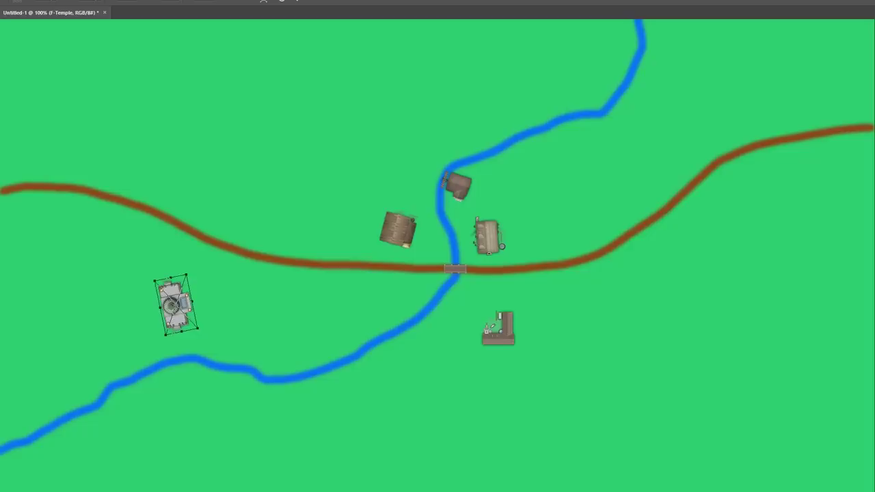
{"action": "key", "text": "Return"}
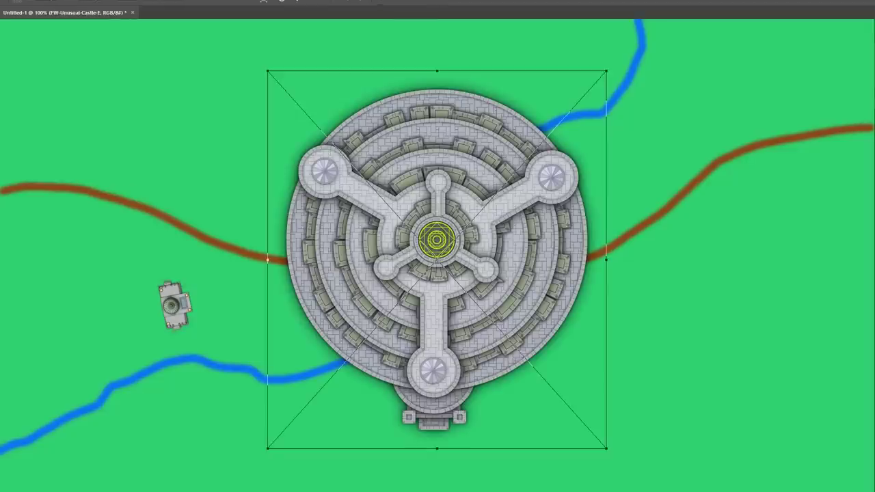
Shrink the round castle, rotate it about 40°, and place it small in the map's top-left
{"action": "left_click_drag", "start_coordinate": [606, 71], "coordinate": [432, 265]}
{"action": "left_click_drag", "start_coordinate": [448, 431], "coordinate": [500, 354]}
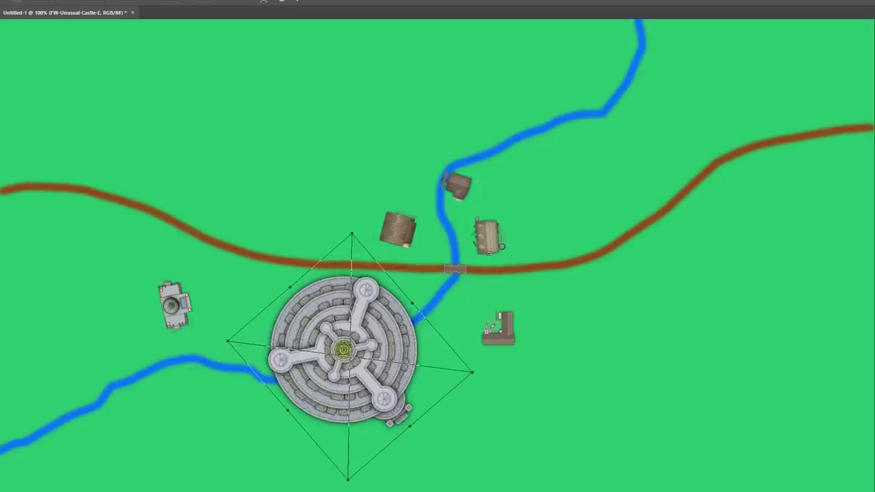
{"action": "left_click_drag", "start_coordinate": [472, 372], "coordinate": [328, 354]}
{"action": "left_click_drag", "start_coordinate": [277, 345], "coordinate": [235, 94]}
{"action": "left_click_drag", "start_coordinate": [286, 102], "coordinate": [266, 69]}
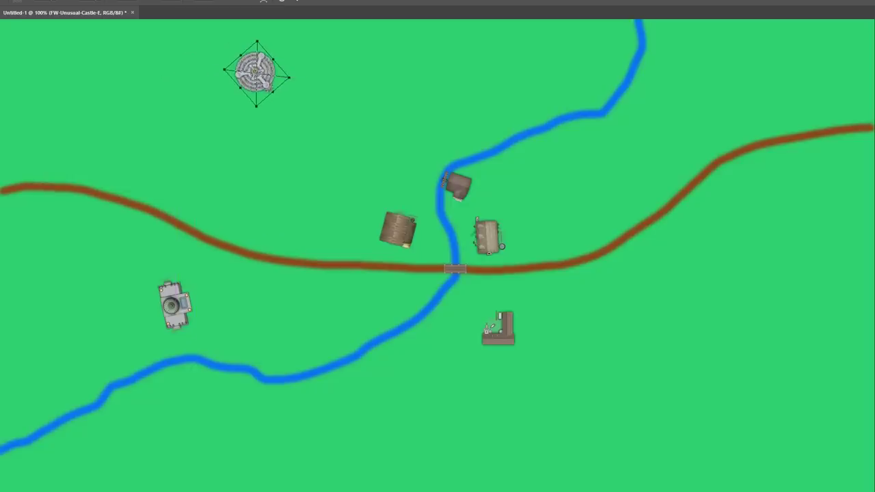
{"action": "key", "text": "Return"}
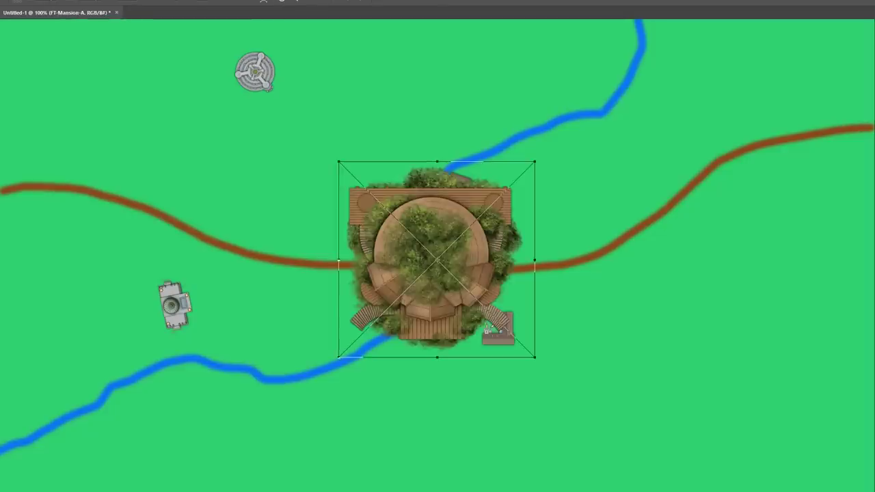
Rotate FT-Mansion-A, move it to the top-right corner and shrink it to a small building
{"action": "left_click_drag", "start_coordinate": [550, 151], "coordinate": [390, 209]}
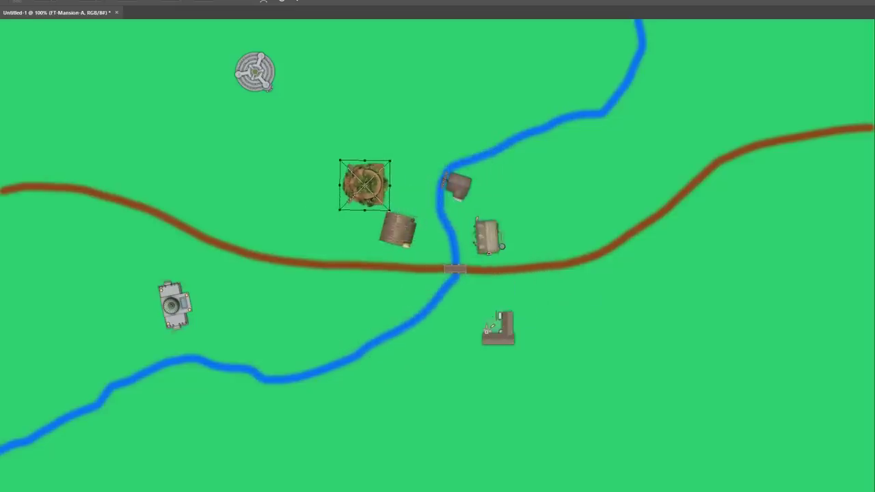
{"action": "left_click_drag", "start_coordinate": [402, 153], "coordinate": [746, 34]}
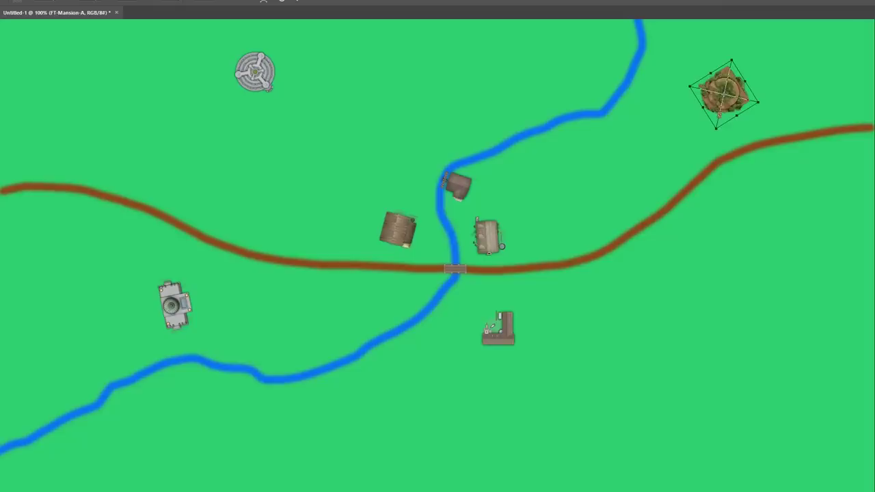
{"action": "left_click_drag", "start_coordinate": [759, 103], "coordinate": [775, 55]}
{"action": "key", "text": "Return"}
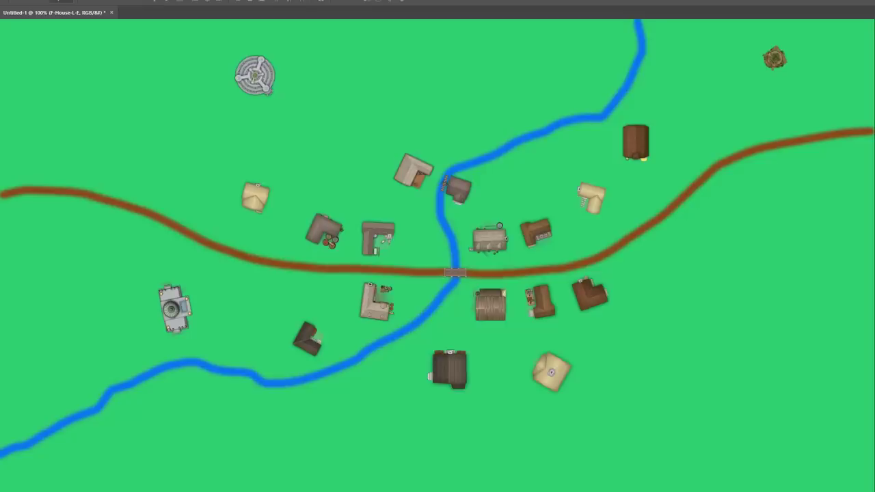
Select the Background layer for drawing with Alt+comma
{"action": "key", "text": "alt+comma"}
Draw three freehand contour loops around the northwest castle, closing the outer one at the top edge
{"action": "mouse_move", "coordinate": [218, 52]}
{"action": "left_mouse_down"}
{"action": "mouse_move", "coordinate": [296, 44]}
{"action": "mouse_move", "coordinate": [287, 120]}
{"action": "mouse_move", "coordinate": [220, 130]}
{"action": "mouse_move", "coordinate": [218, 74]}
{"action": "left_mouse_up"}
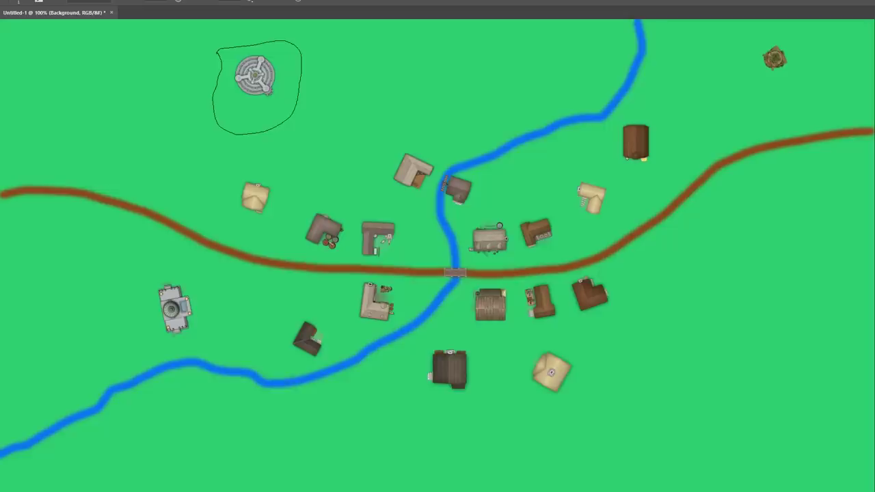
{"action": "mouse_move", "coordinate": [167, 67]}
{"action": "left_mouse_down"}
{"action": "mouse_move", "coordinate": [162, 93]}
{"action": "mouse_move", "coordinate": [184, 150]}
{"action": "mouse_move", "coordinate": [269, 164]}
{"action": "mouse_move", "coordinate": [328, 149]}
{"action": "mouse_move", "coordinate": [344, 76]}
{"action": "mouse_move", "coordinate": [312, 23]}
{"action": "left_mouse_up"}
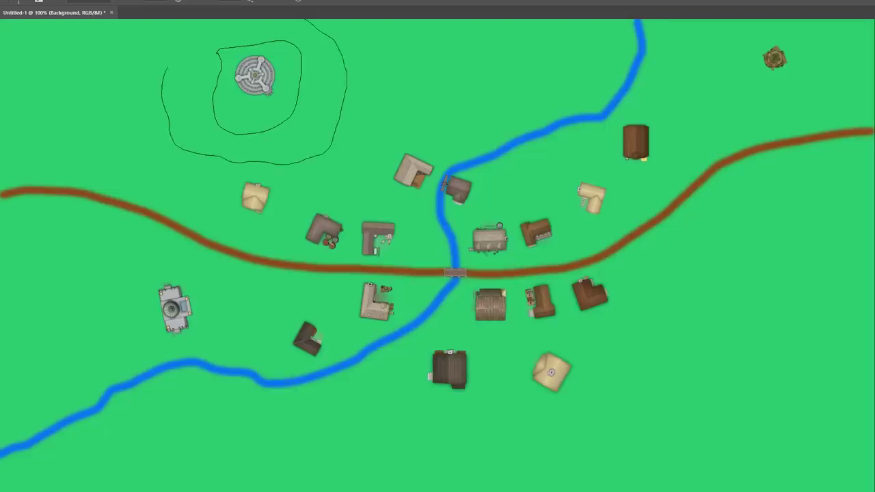
{"action": "left_click_drag", "start_coordinate": [169, 69], "coordinate": [217, 22]}
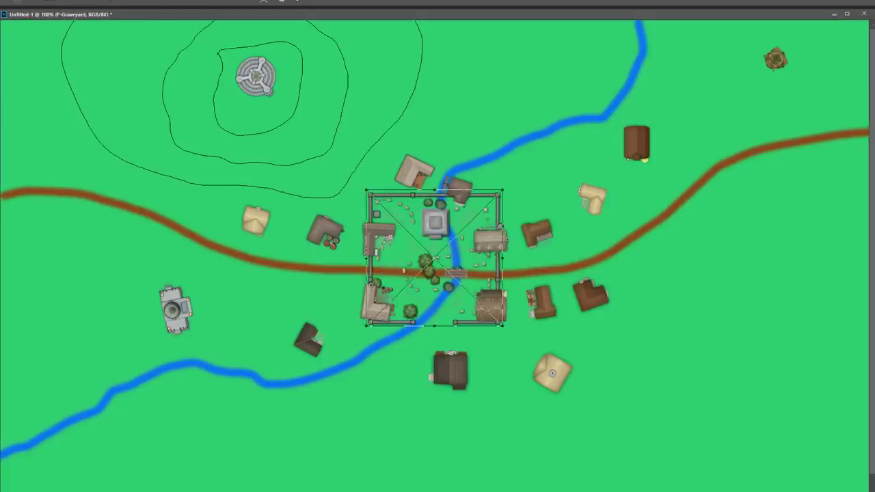
Place F-Graveyard in the lower-right corner rotated clockwise, then select the Background layer
{"action": "left_click_drag", "start_coordinate": [470, 241], "coordinate": [743, 312]}
{"action": "left_click_drag", "start_coordinate": [793, 263], "coordinate": [733, 413]}
{"action": "left_click_drag", "start_coordinate": [721, 318], "coordinate": [783, 413]}
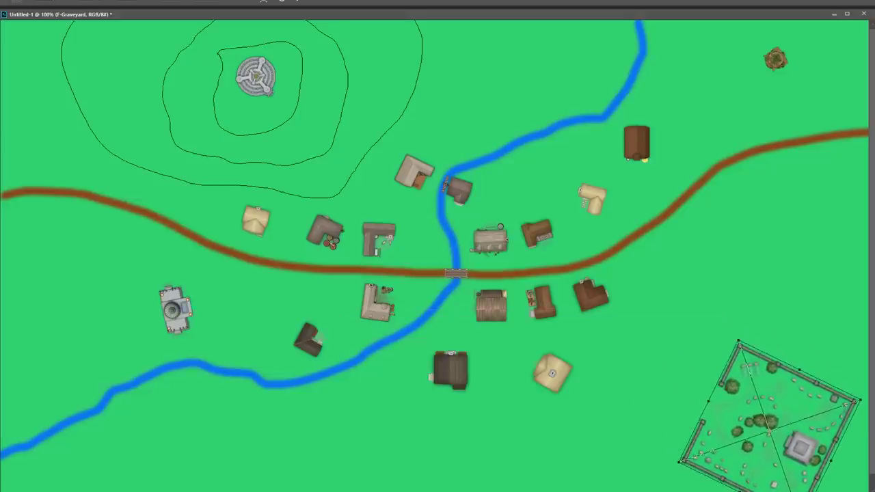
{"action": "key", "text": "Return"}
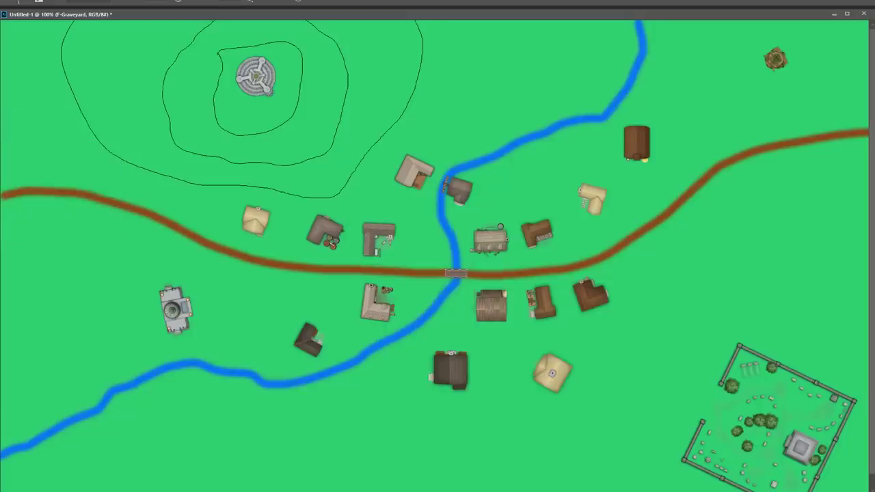
{"action": "key", "text": "shift+alt+bracketleft"}
Brush a contour line around the graveyard and add an M-Tree-5 tree south of the houses
{"action": "mouse_move", "coordinate": [620, 490]}
{"action": "left_mouse_down"}
{"action": "mouse_move", "coordinate": [666, 424]}
{"action": "mouse_move", "coordinate": [703, 345]}
{"action": "mouse_move", "coordinate": [850, 313]}
{"action": "mouse_move", "coordinate": [868, 295]}
{"action": "left_mouse_up"}
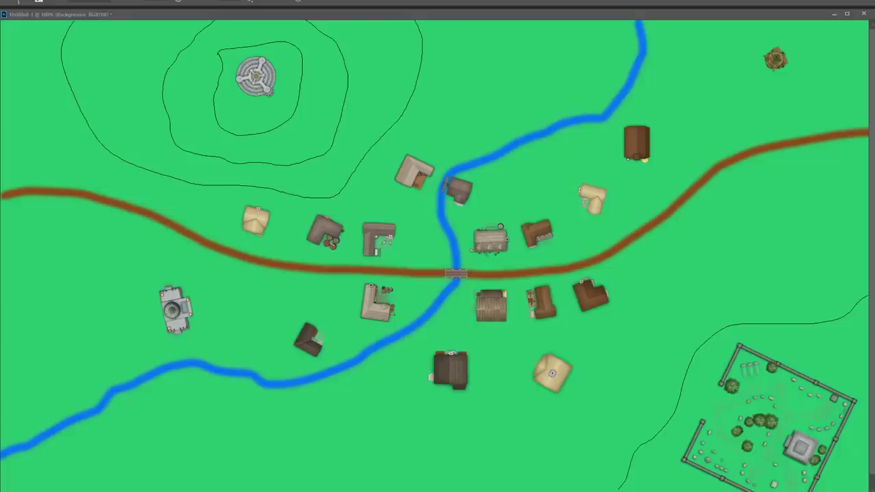
{"action": "key", "text": "Return"}
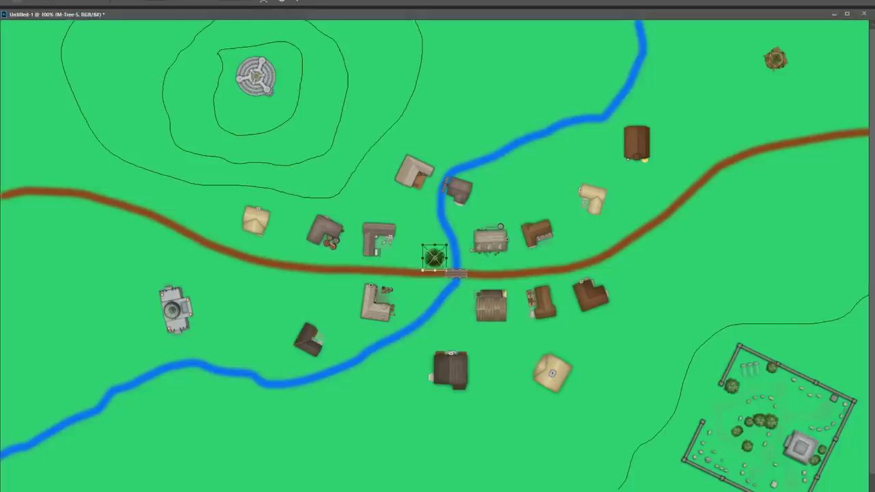
{"action": "left_click_drag", "start_coordinate": [435, 257], "coordinate": [497, 403]}
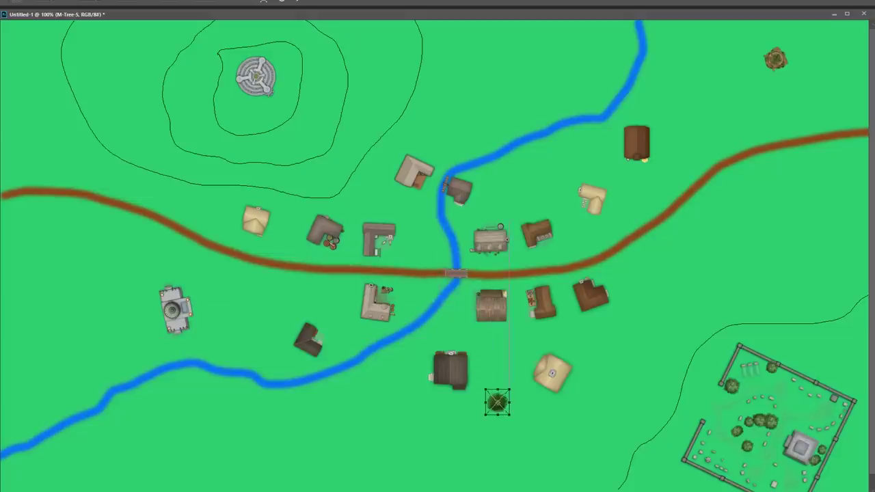